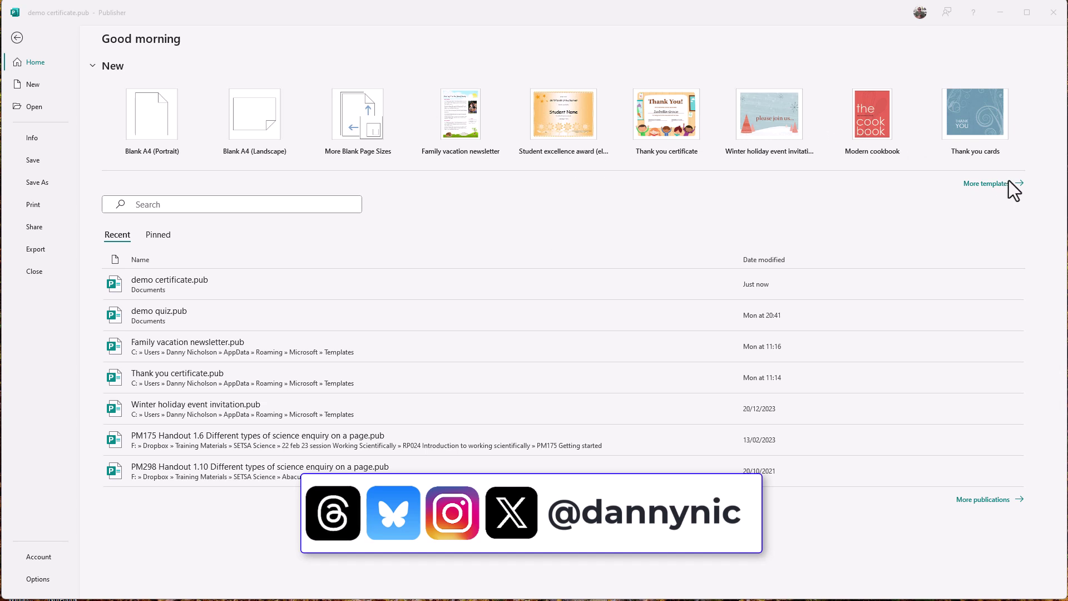
Search the online templates for 'certificate', then go back to the main template gallery
left_click(975, 184)
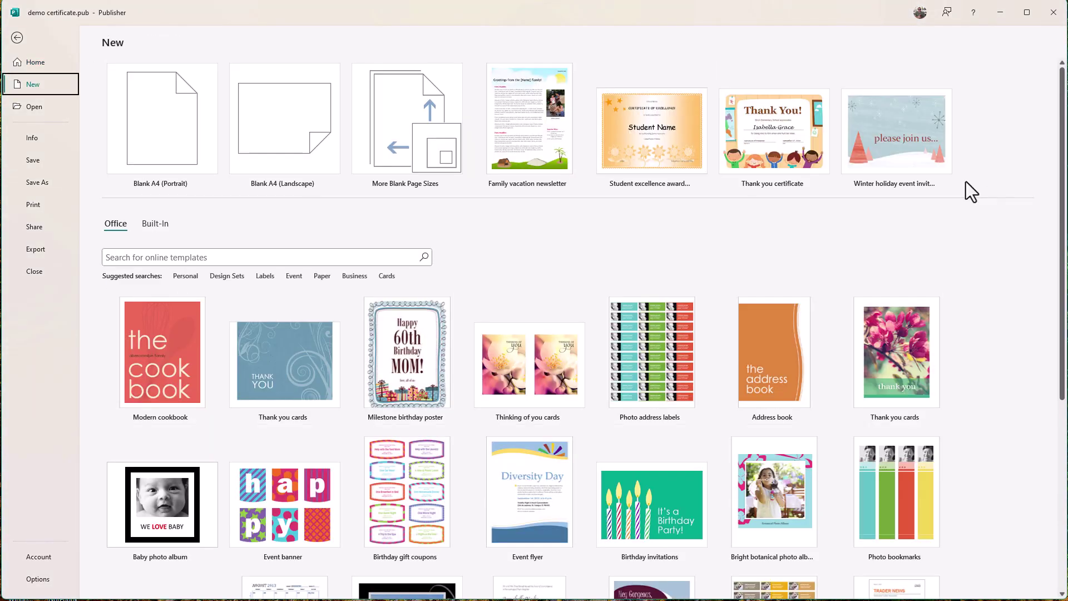
left_click(166, 256)
type("c")
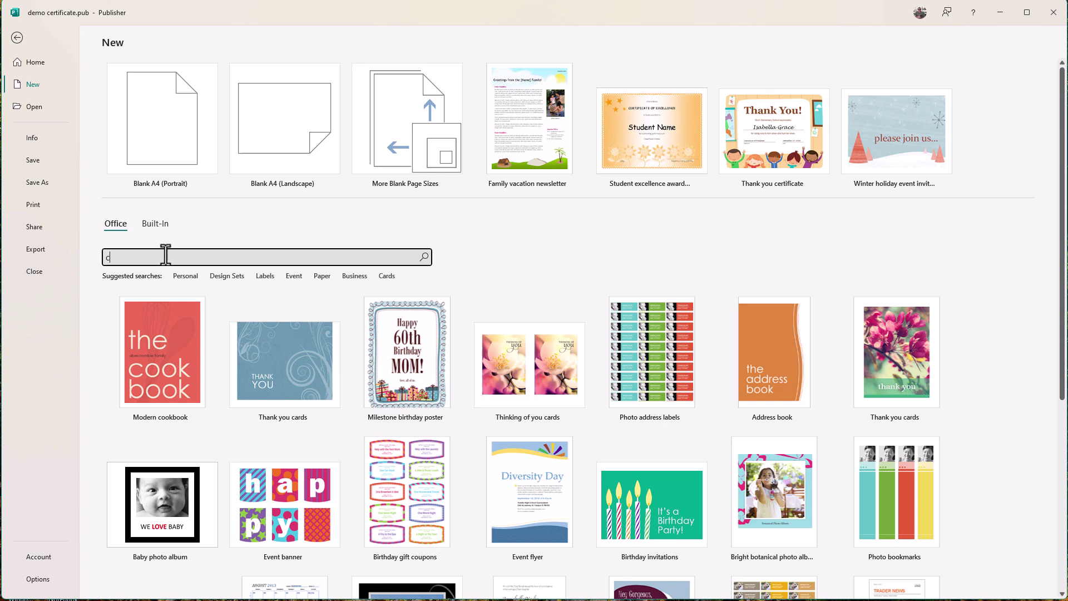
type("ertificate")
key("Return")
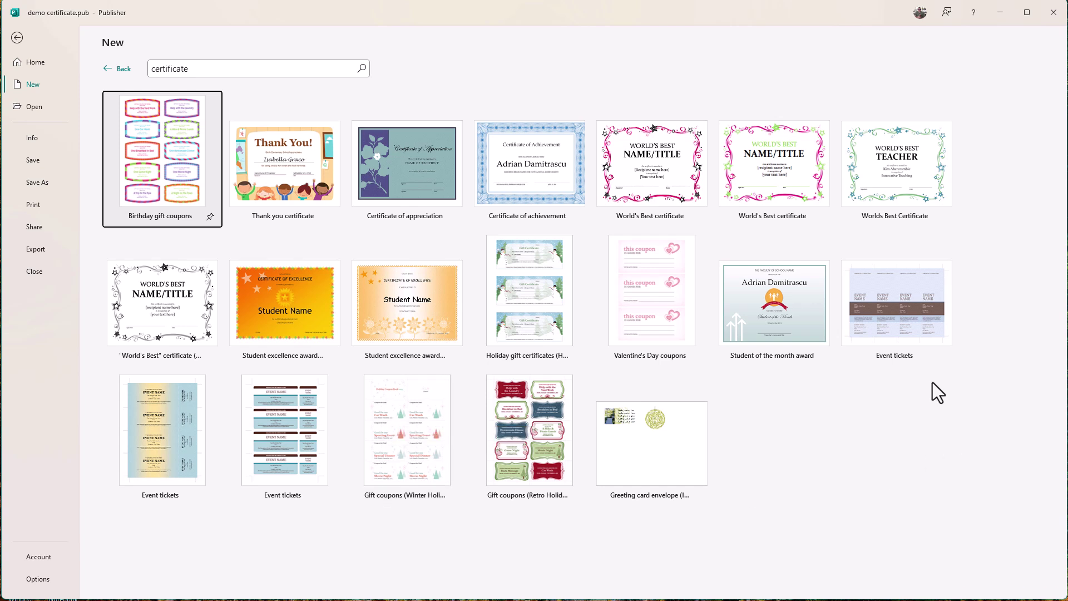
left_click(123, 67)
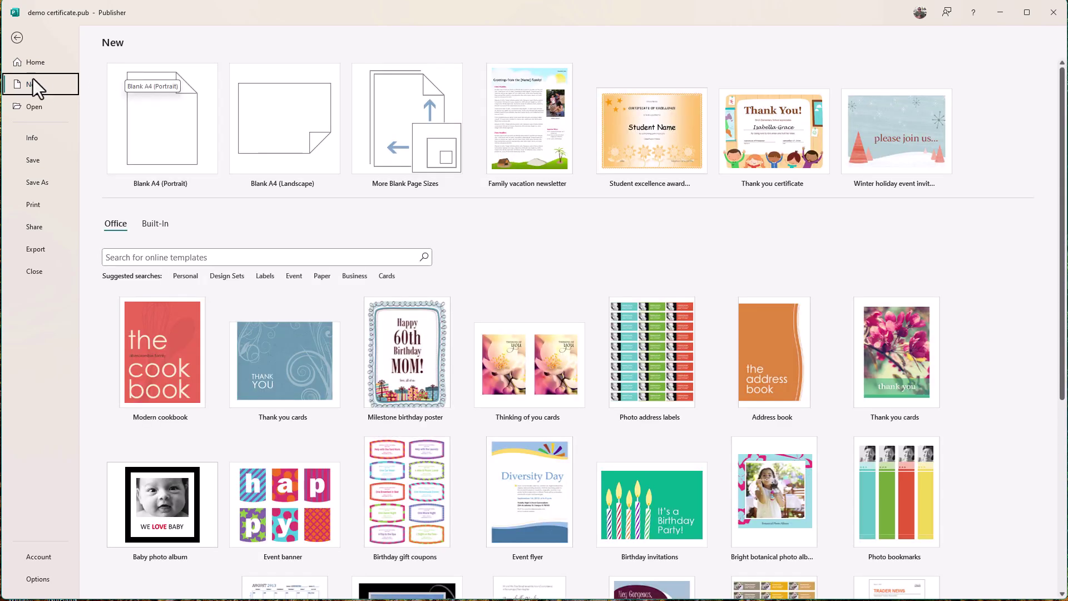
Start a Blank A4 (Landscape) publication and draw an 18.42 × 27.16 cm rectangle across the margins
left_click(34, 63)
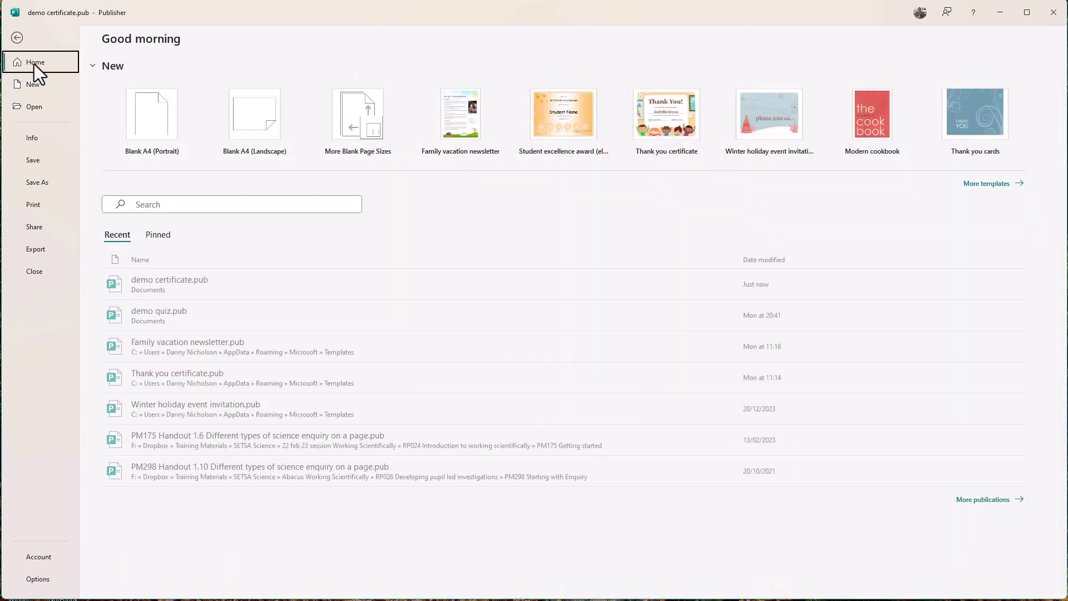
left_click(254, 116)
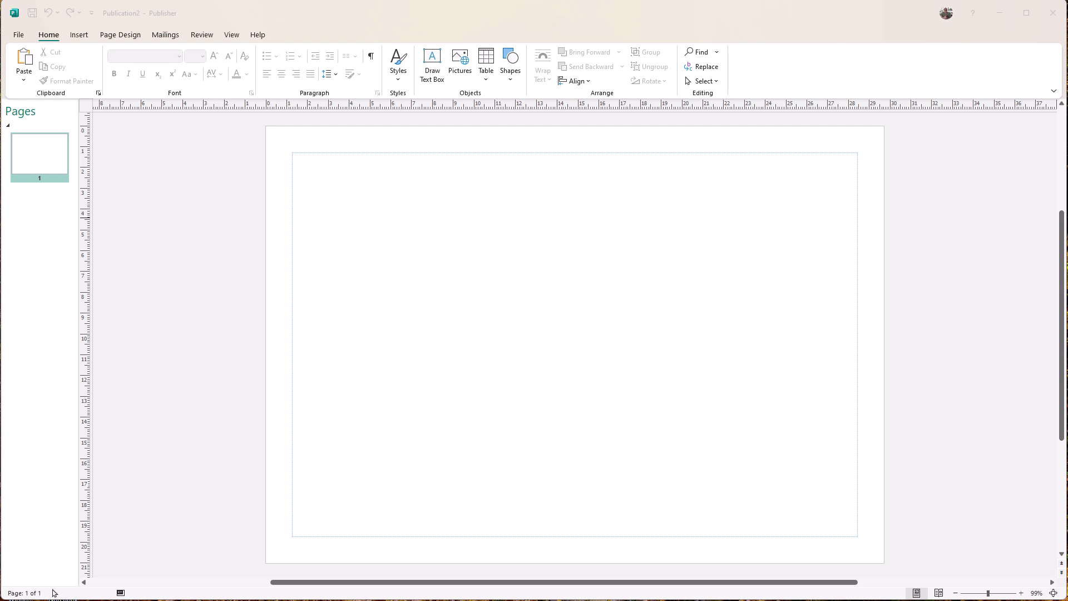
left_click(512, 71)
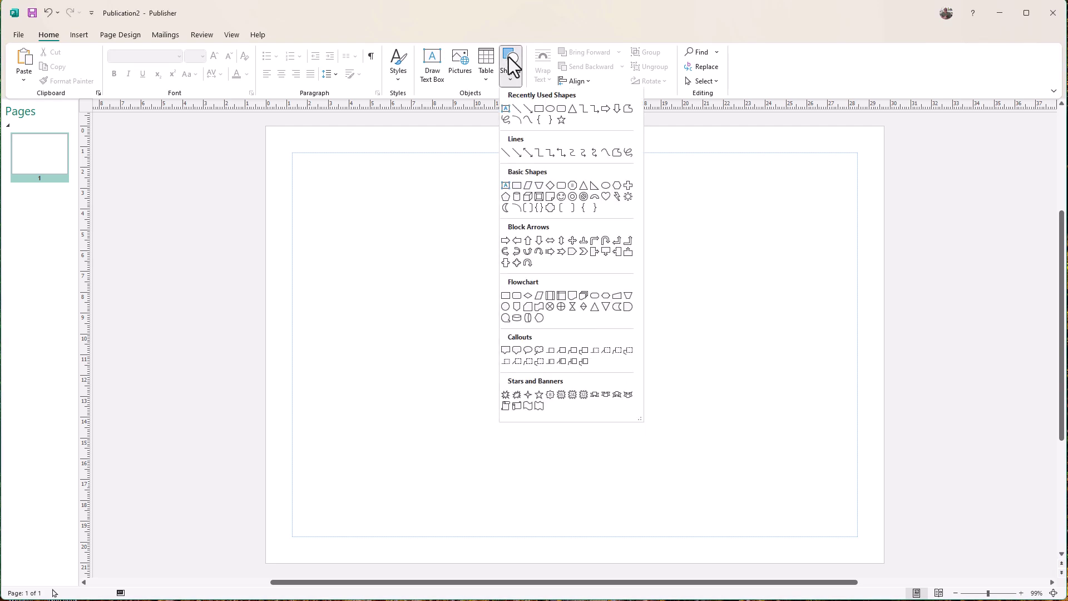
left_click(539, 110)
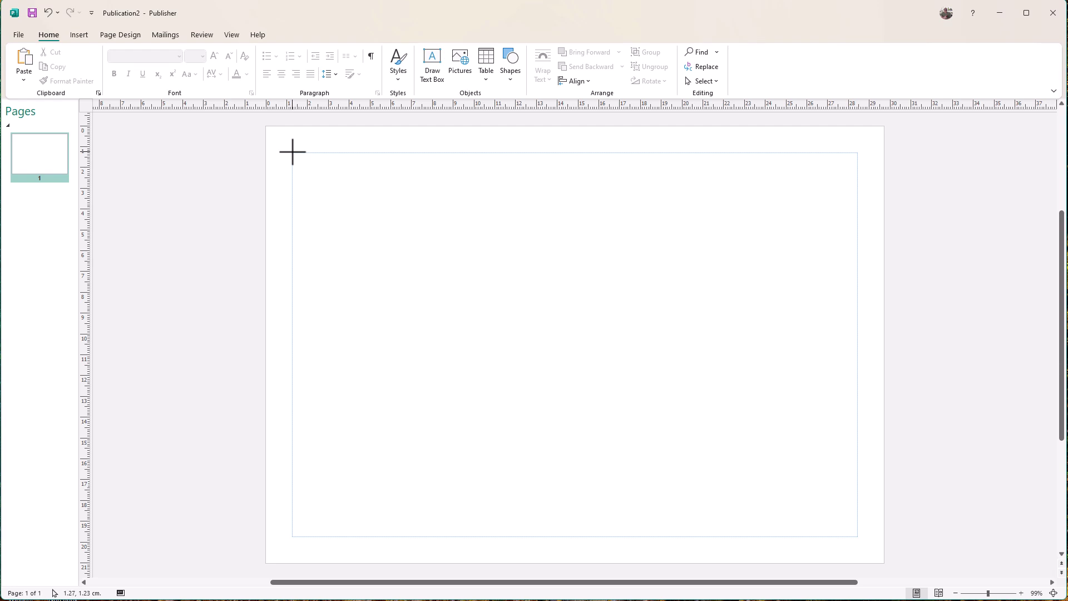
left_click_drag(292, 151, 858, 536)
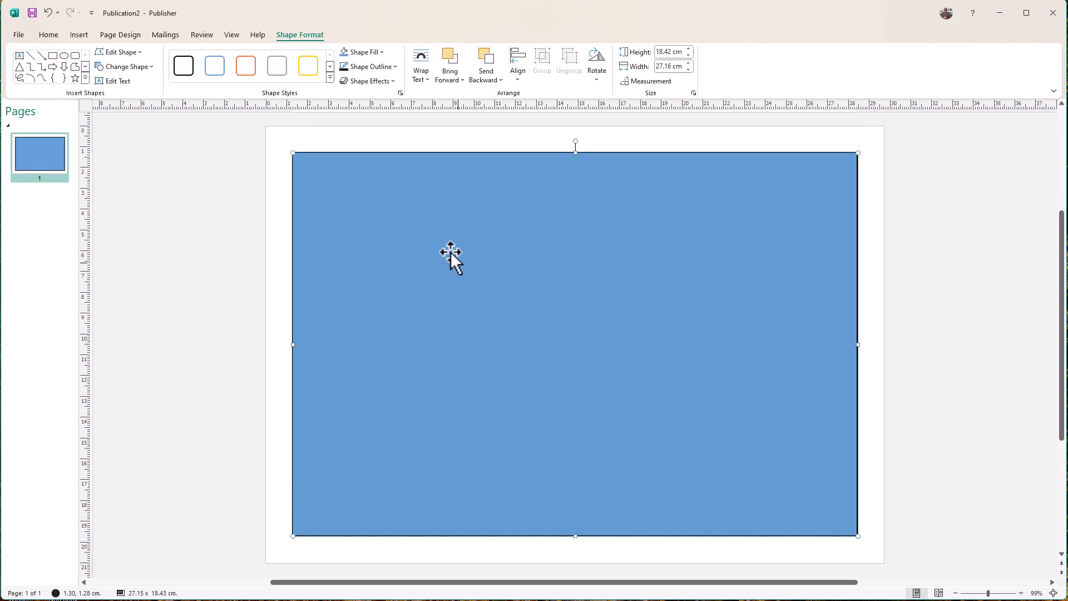
Fill the rectangle with a lighter gold tint for a pale cream colour
left_click(381, 50)
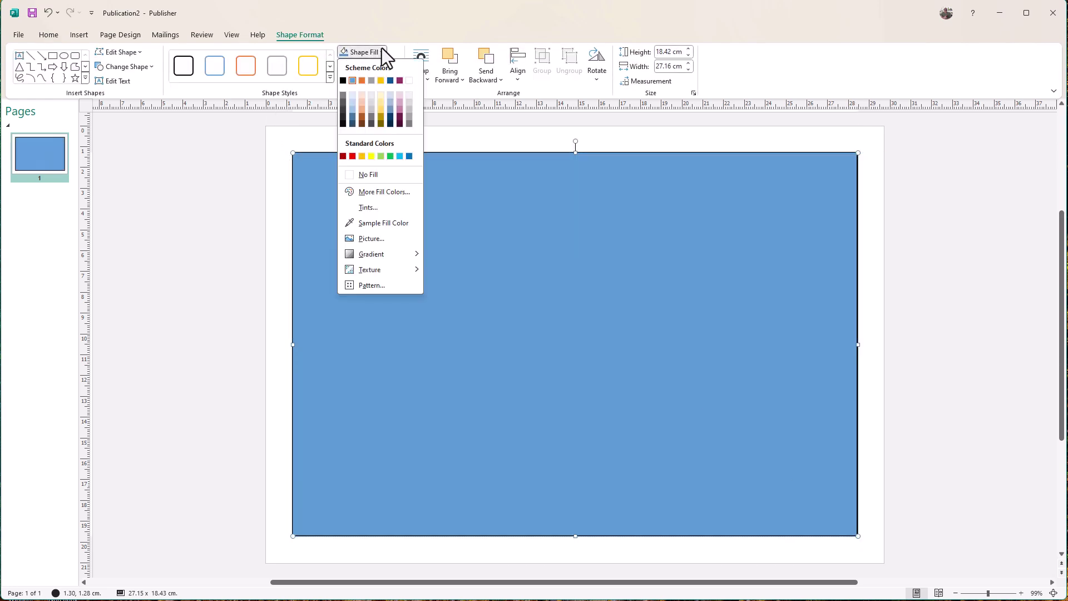
left_click(381, 102)
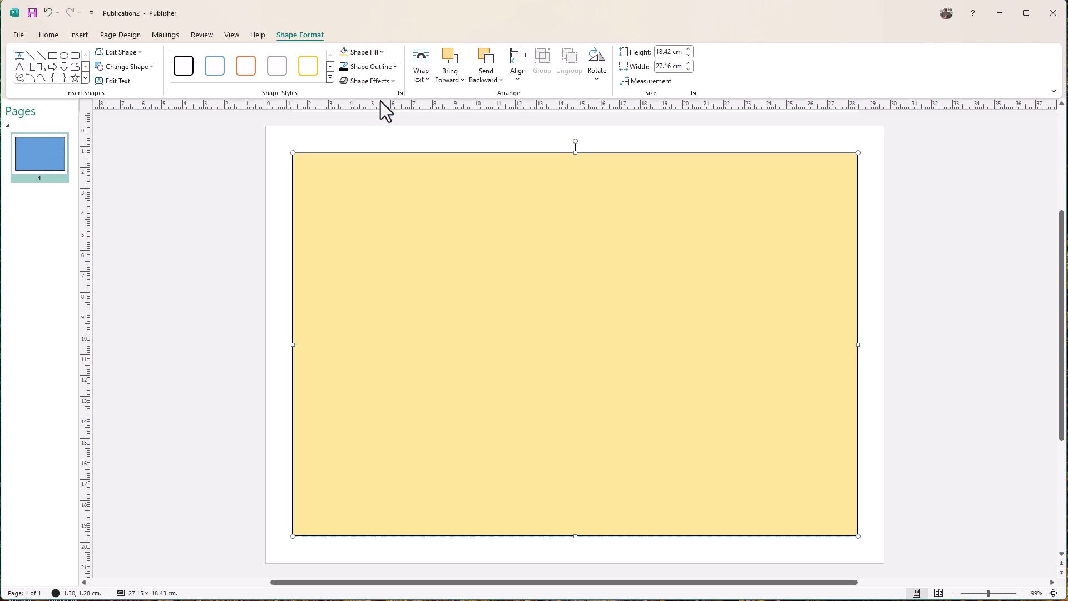
left_click(382, 55)
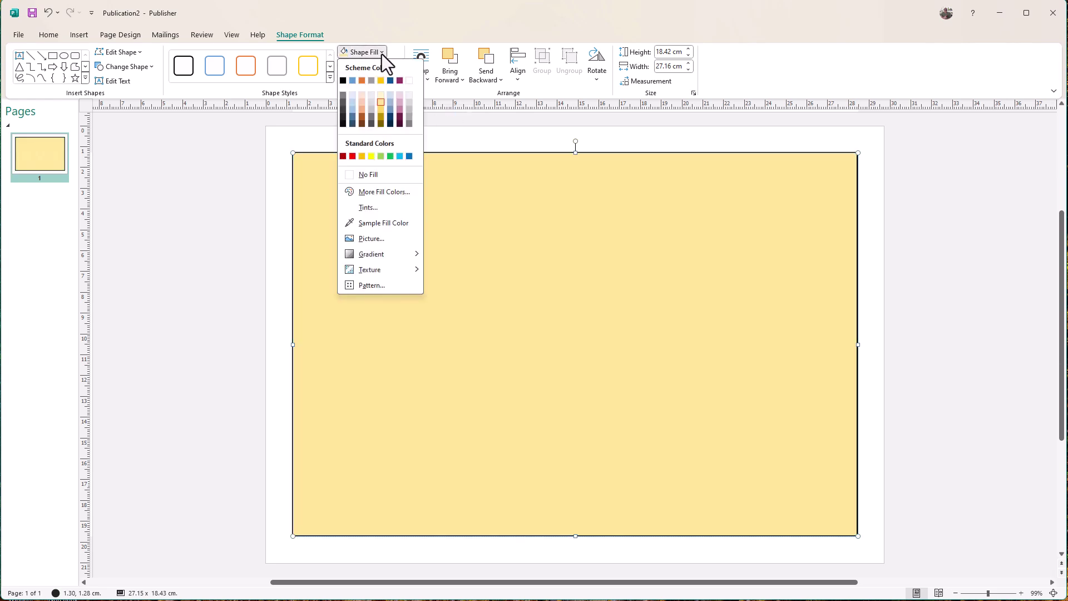
left_click(381, 98)
left_click(187, 160)
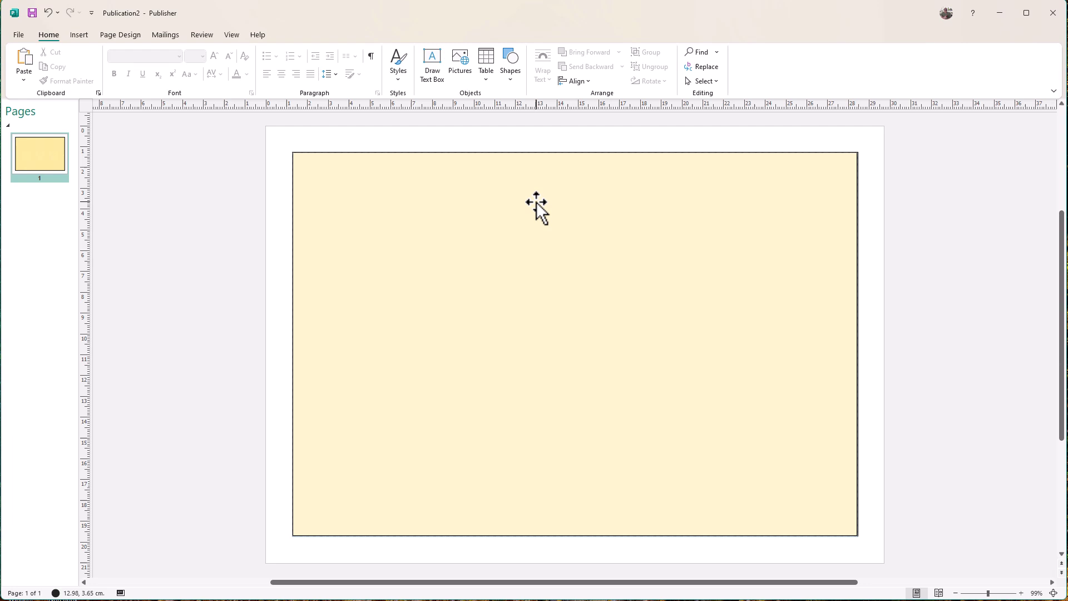
left_click(531, 206)
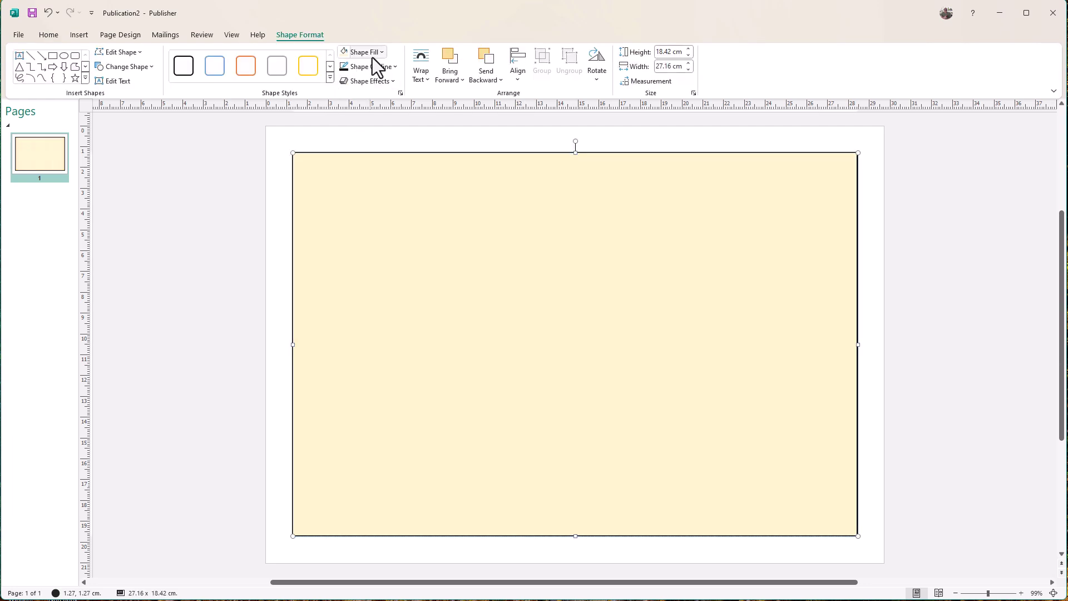
Set the rectangle's outline to No Outline
left_click(395, 67)
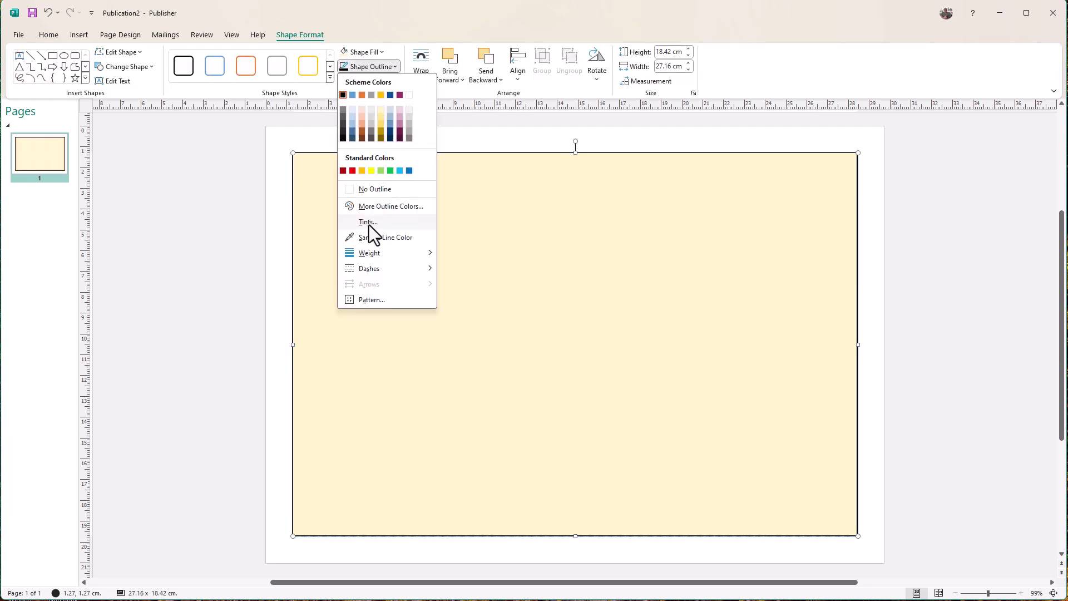
left_click(346, 189)
left_click(204, 176)
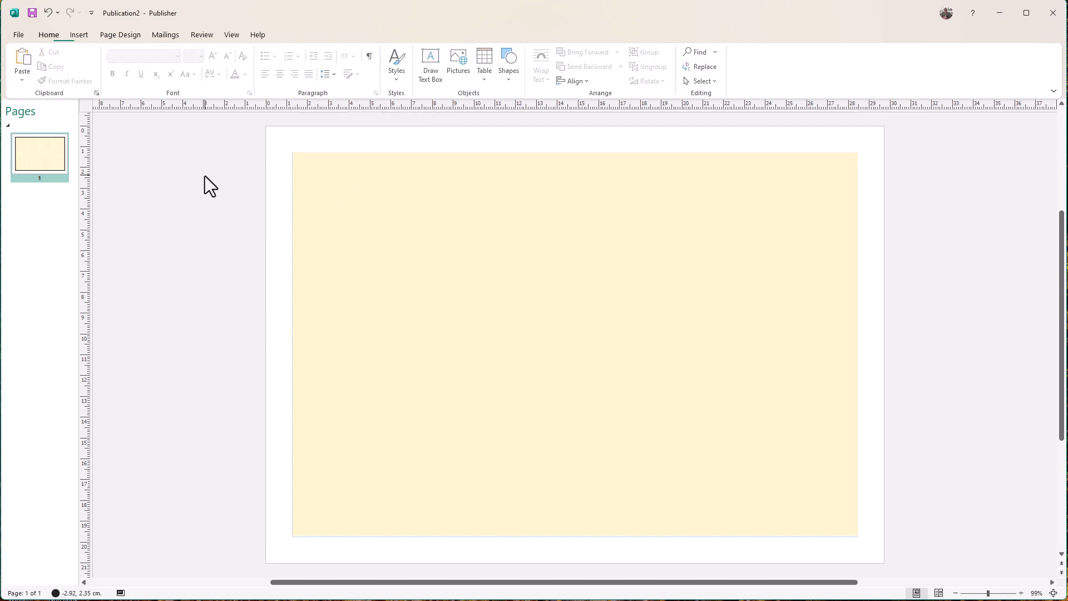
Give the rectangle a 30 pt Stars…3D BorderArt border through Format AutoShape
right_click(520, 217)
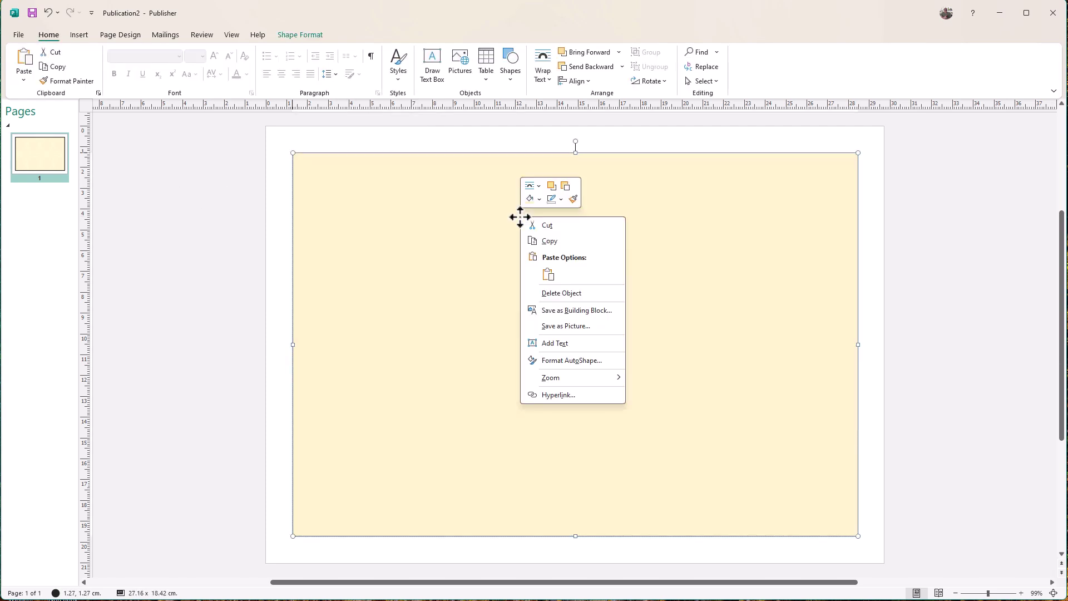
left_click(562, 361)
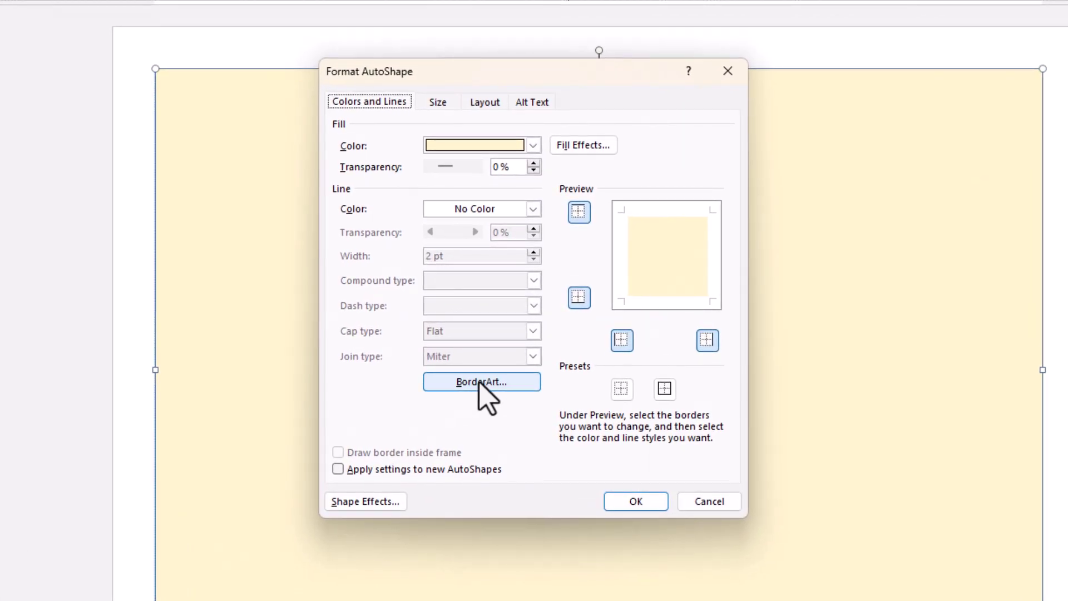
left_click(480, 381)
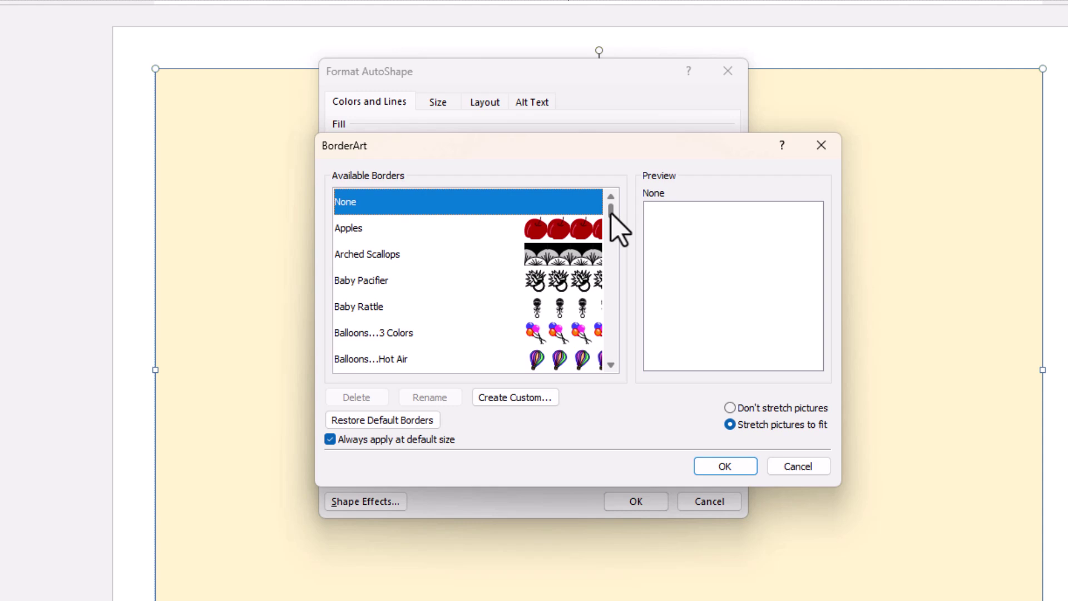
left_click_drag(611, 215, 608, 375)
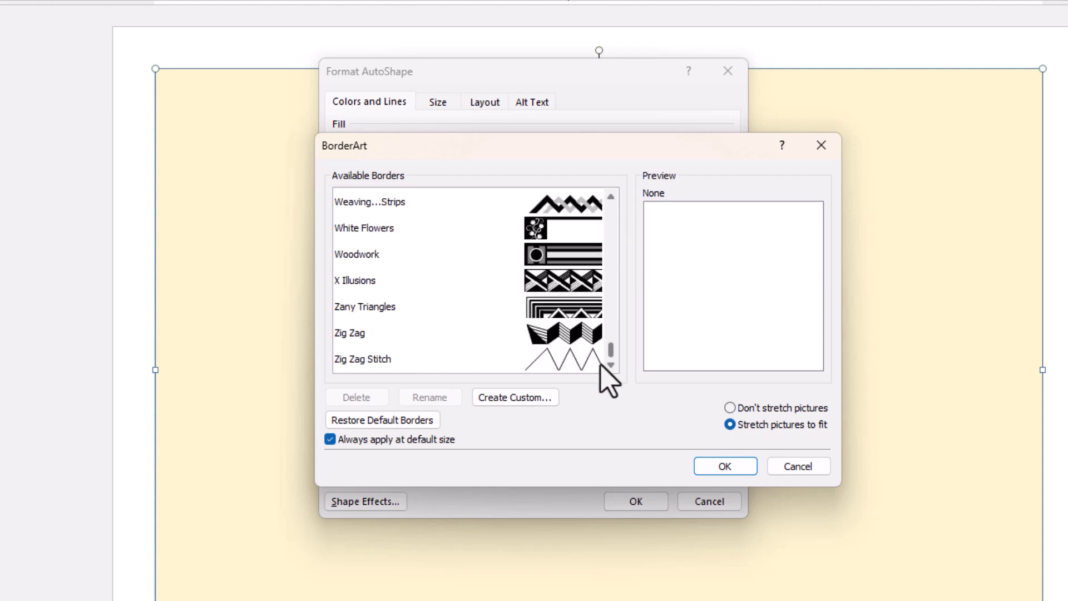
scroll(472, 331, "up", 8)
scroll(467, 317, "up", 1)
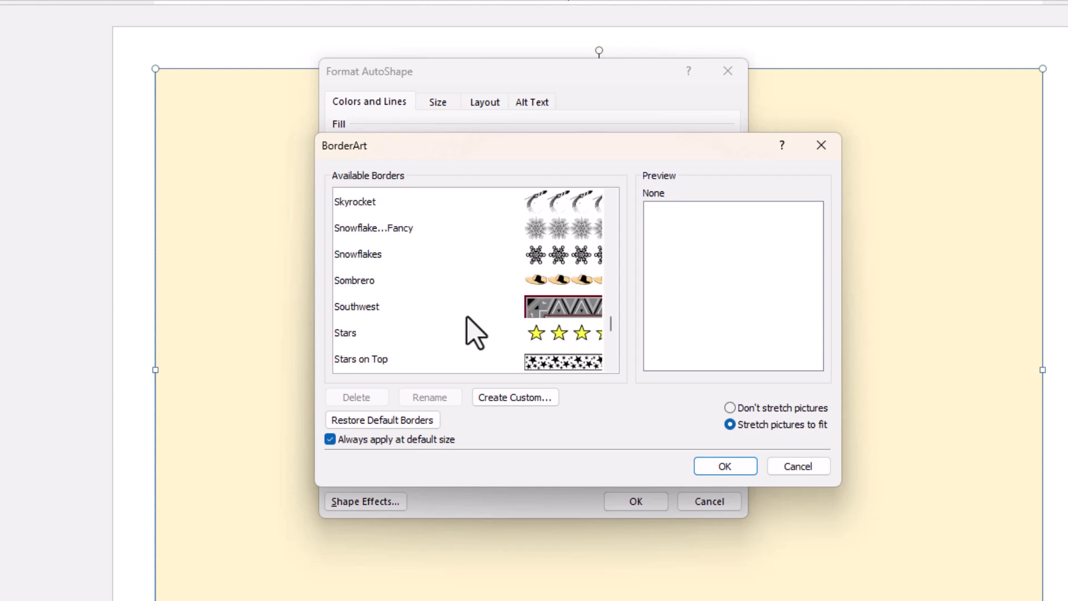
scroll(467, 317, "down", 1)
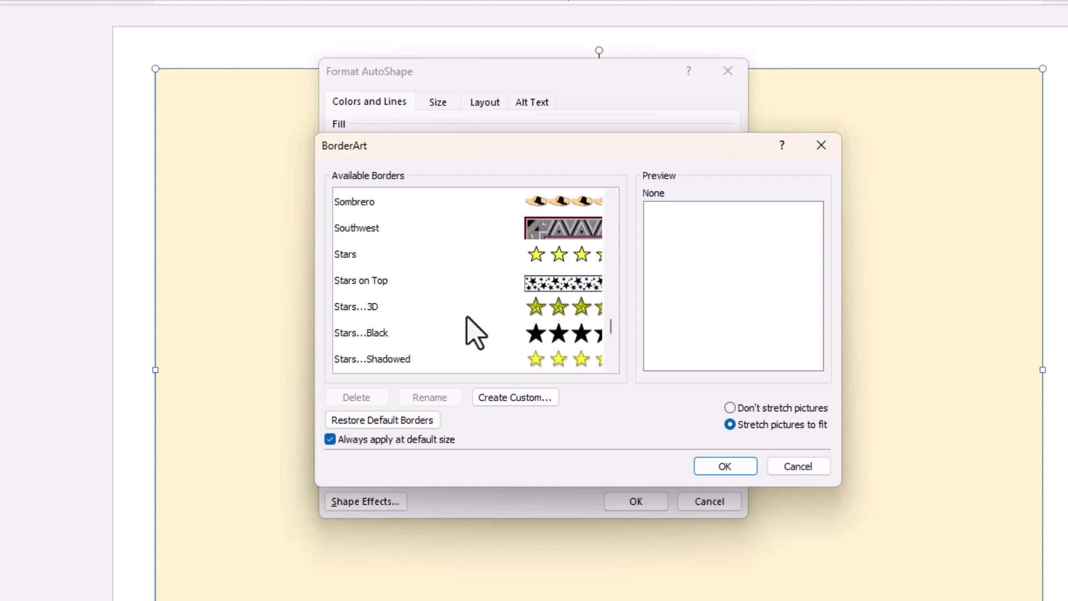
left_click(363, 311)
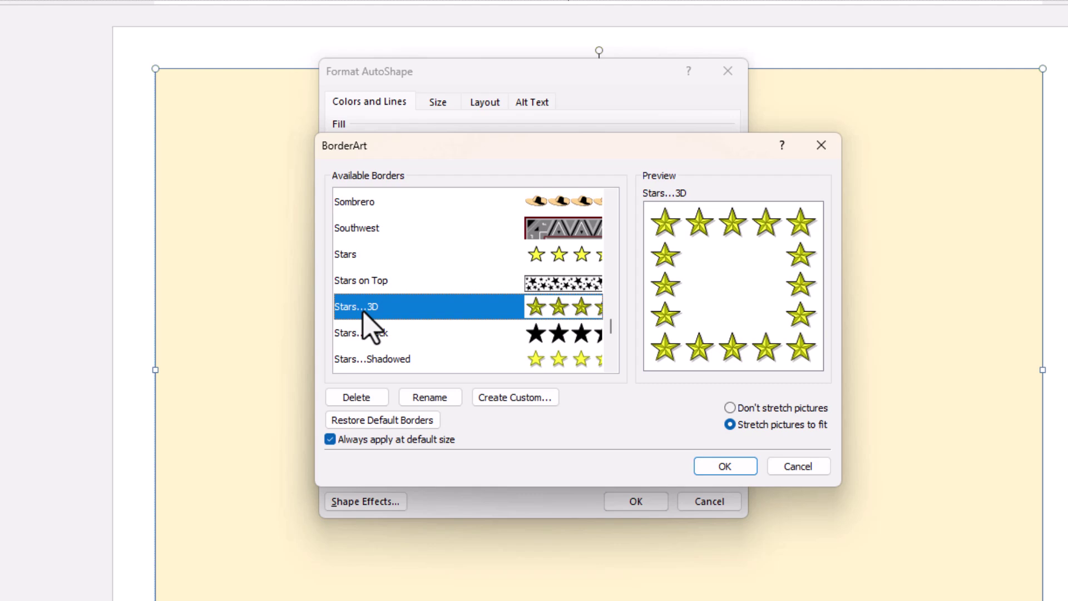
left_click(729, 468)
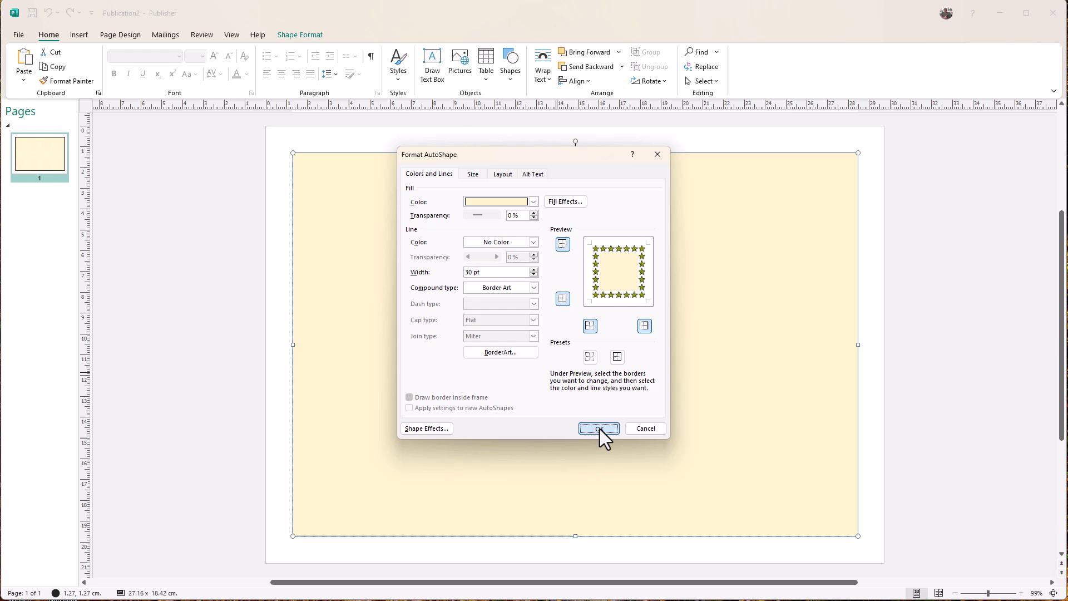
left_click(633, 495)
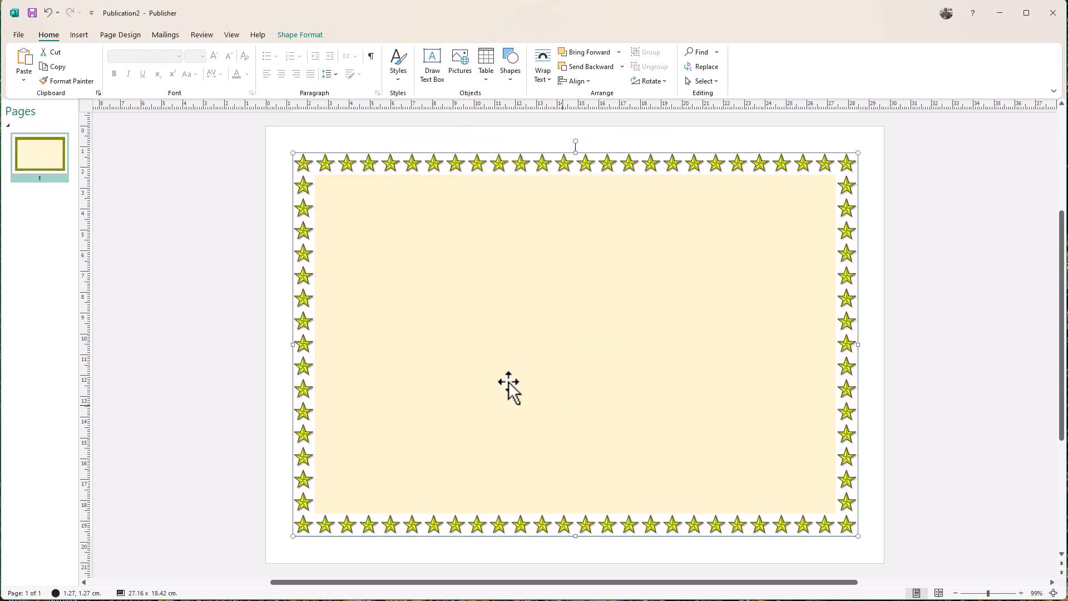
Draw a 14.87 cm horizontal line across the upper page, centred on the centre guide
left_click(172, 259)
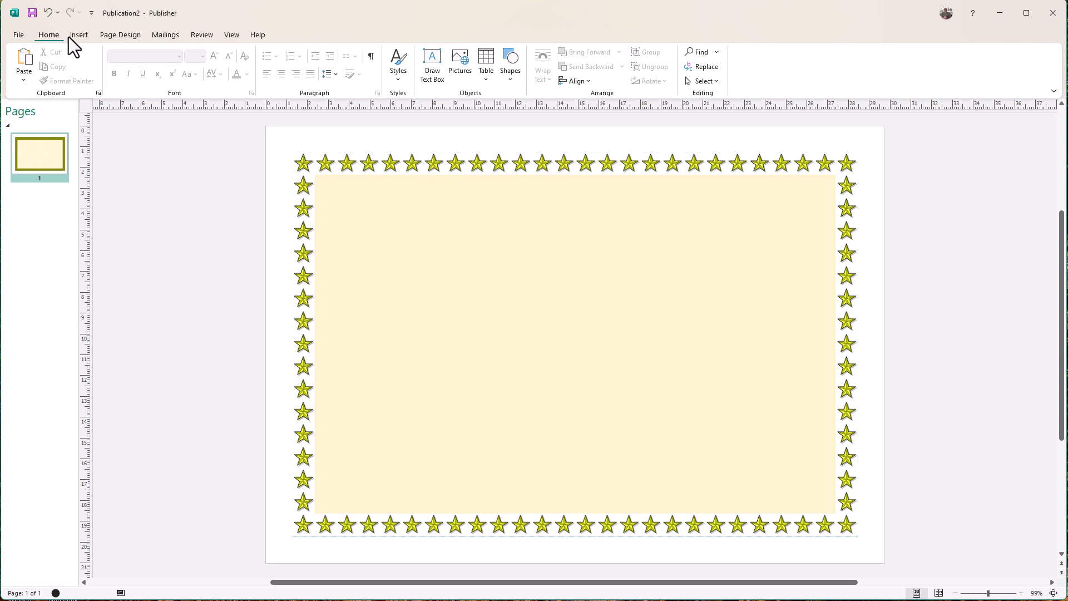
left_click(510, 61)
left_click(517, 111)
key("shift")
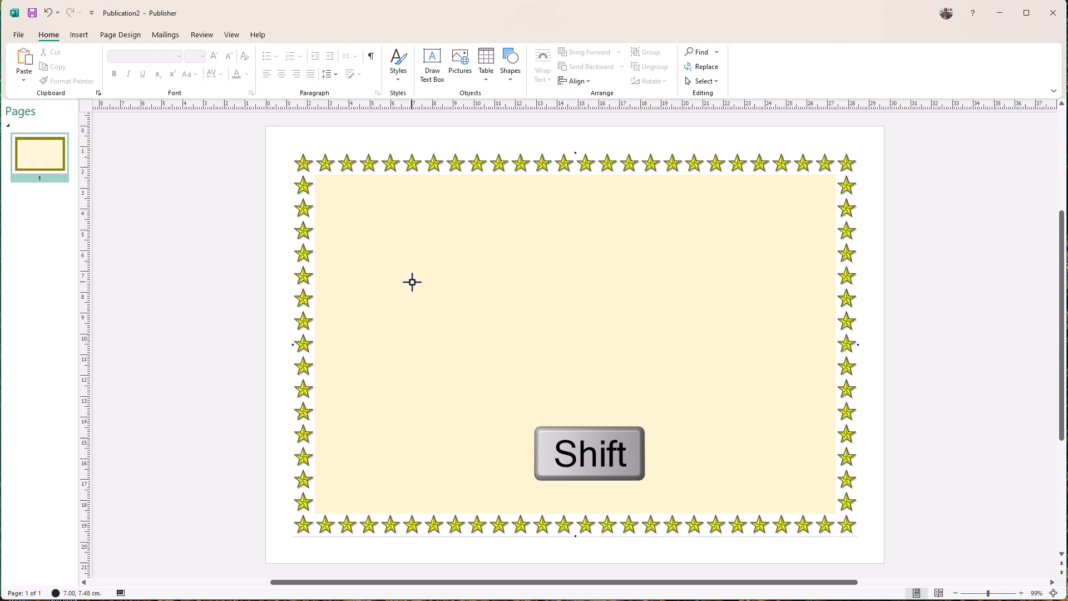
left_click_drag(438, 281, 746, 290)
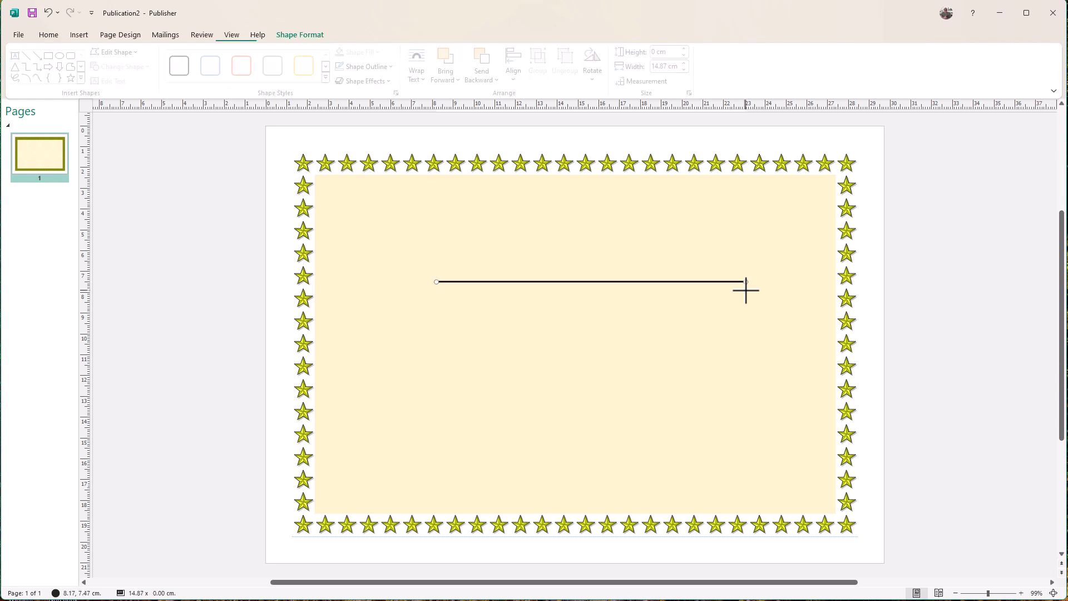
left_click_drag(610, 281, 591, 281)
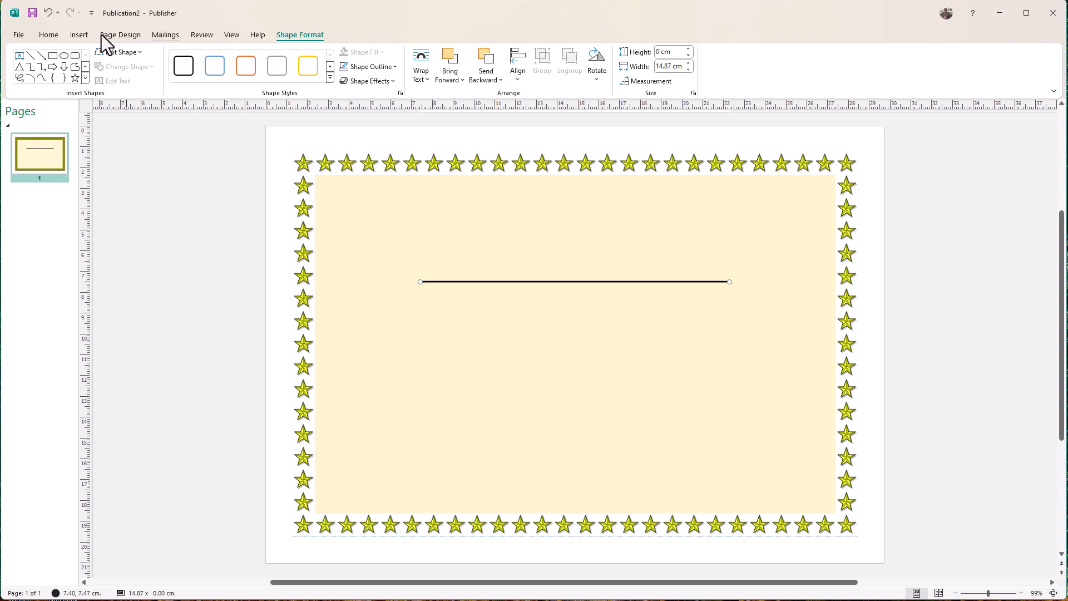
Draw a text box below the line and enter the text 'Has been chosen as'
left_click(84, 36)
left_click(394, 63)
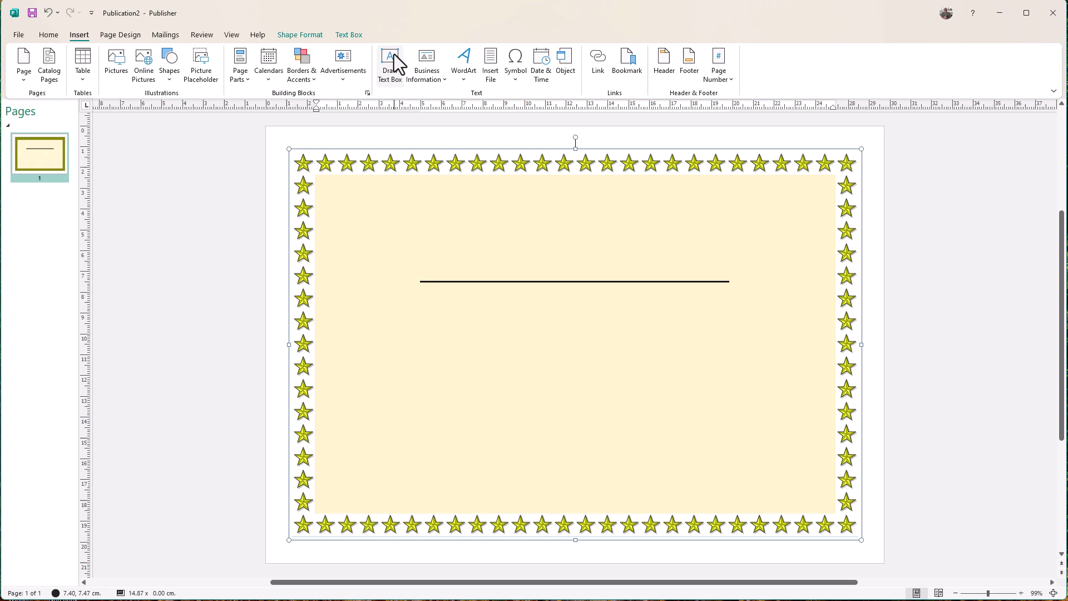
left_click_drag(435, 292, 722, 317)
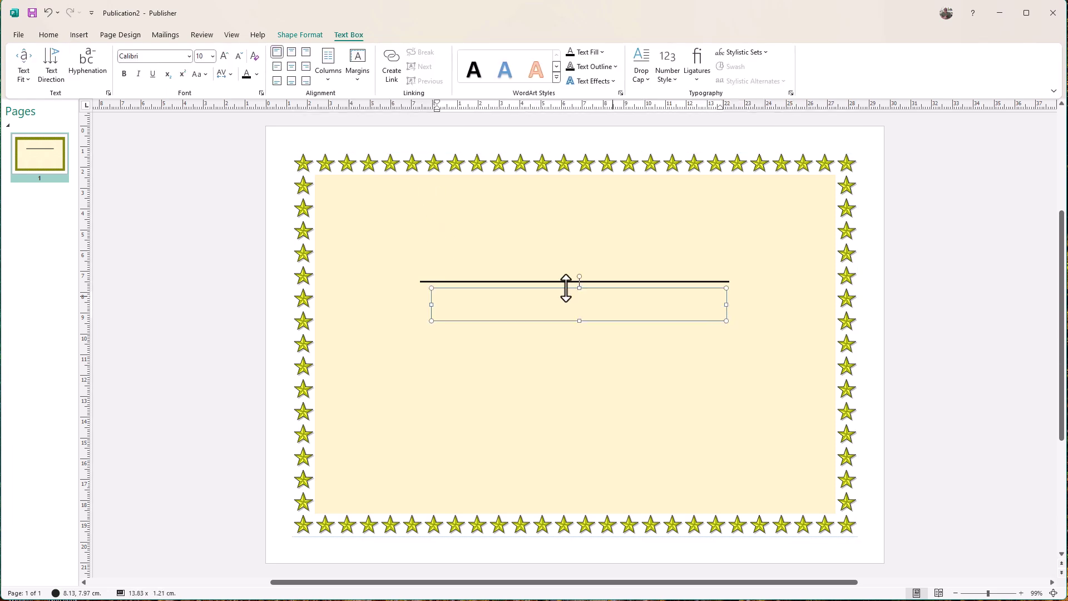
type("Has been chosen as")
Set the text to 23 pt, centre-align it, and centre the box under the line
triple_click(483, 299)
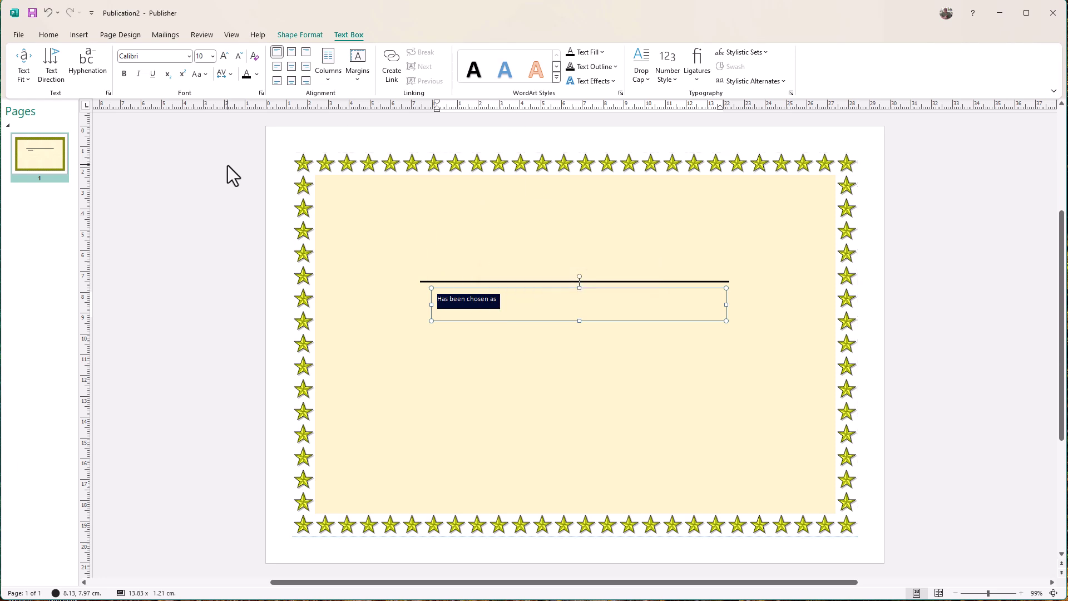
left_click(213, 56)
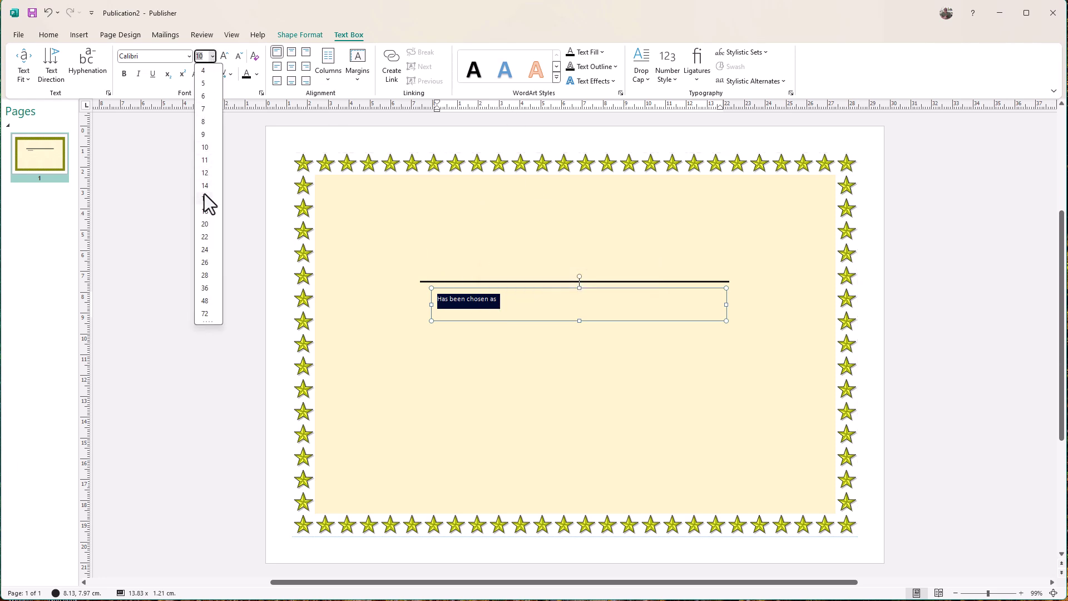
left_click(205, 223)
double_click(481, 306)
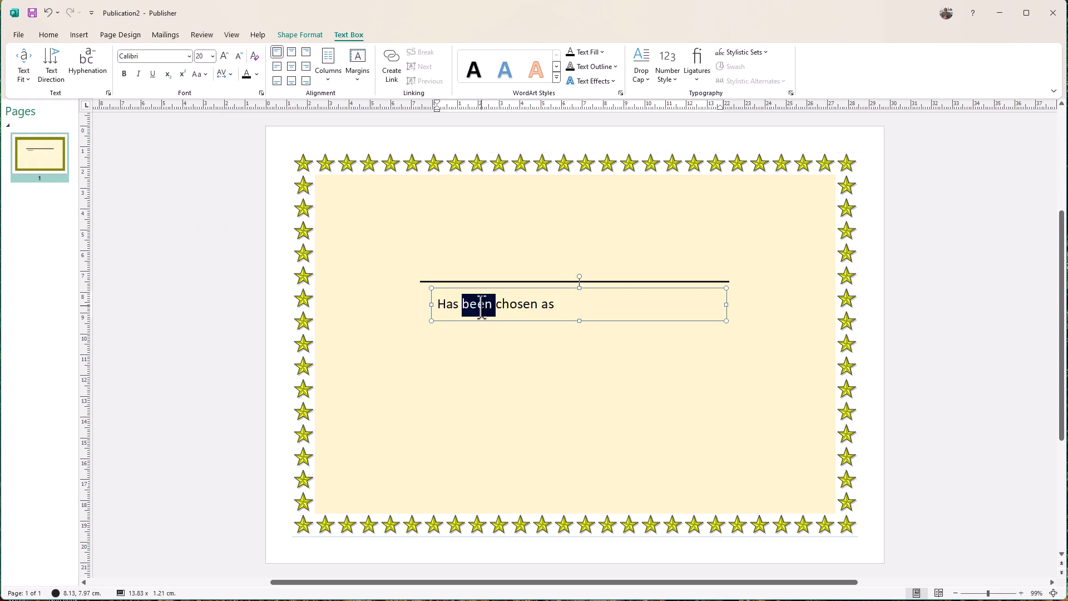
triple_click(481, 306)
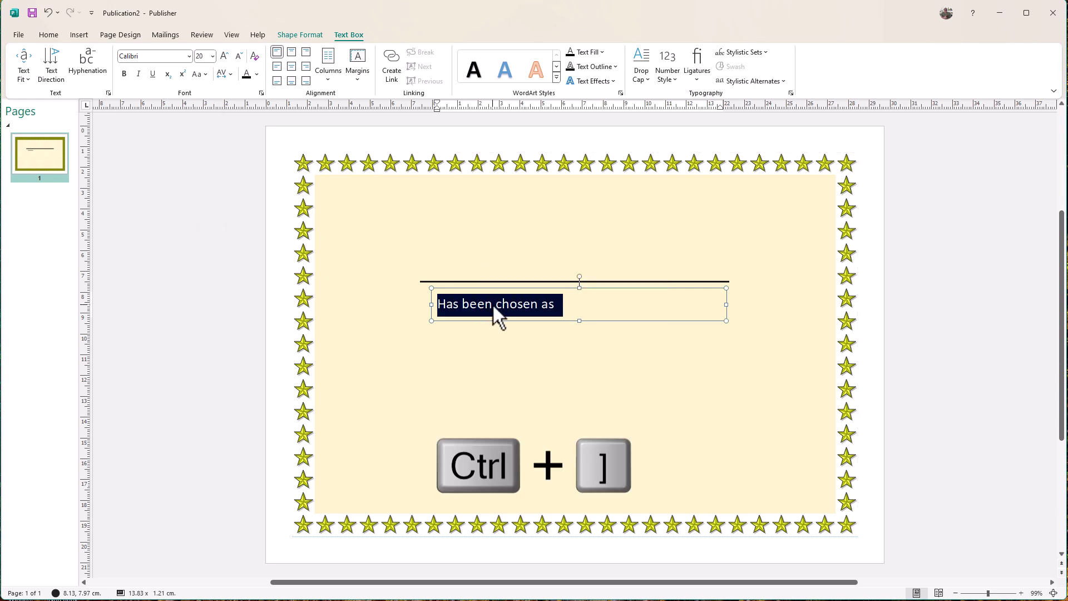
key("ctrl+bracketright")
key("ctrl+bracketright")
key("ctrl+bracketright")
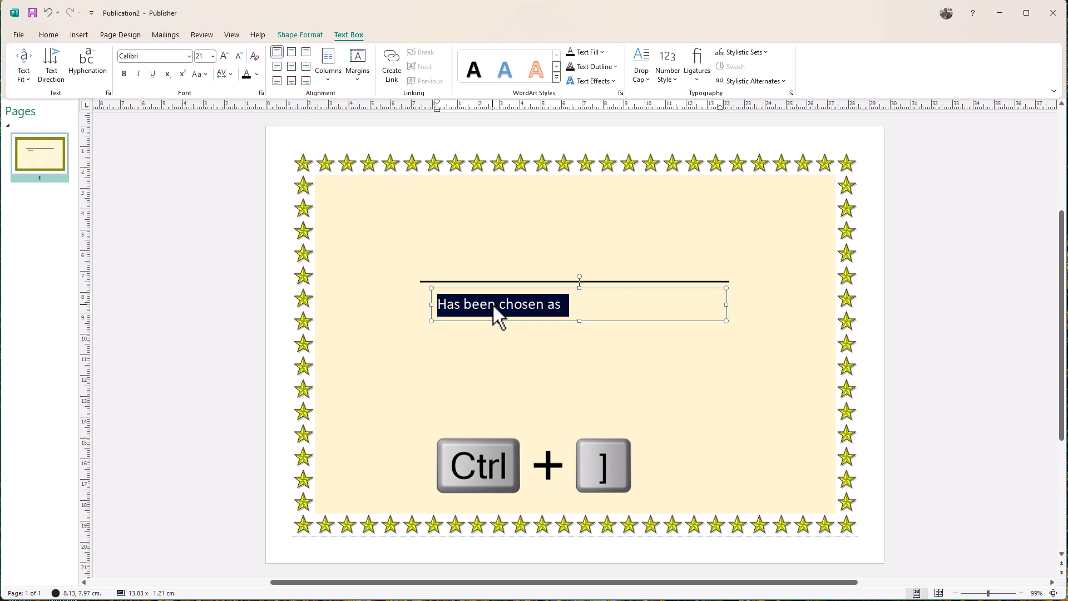
left_click(291, 53)
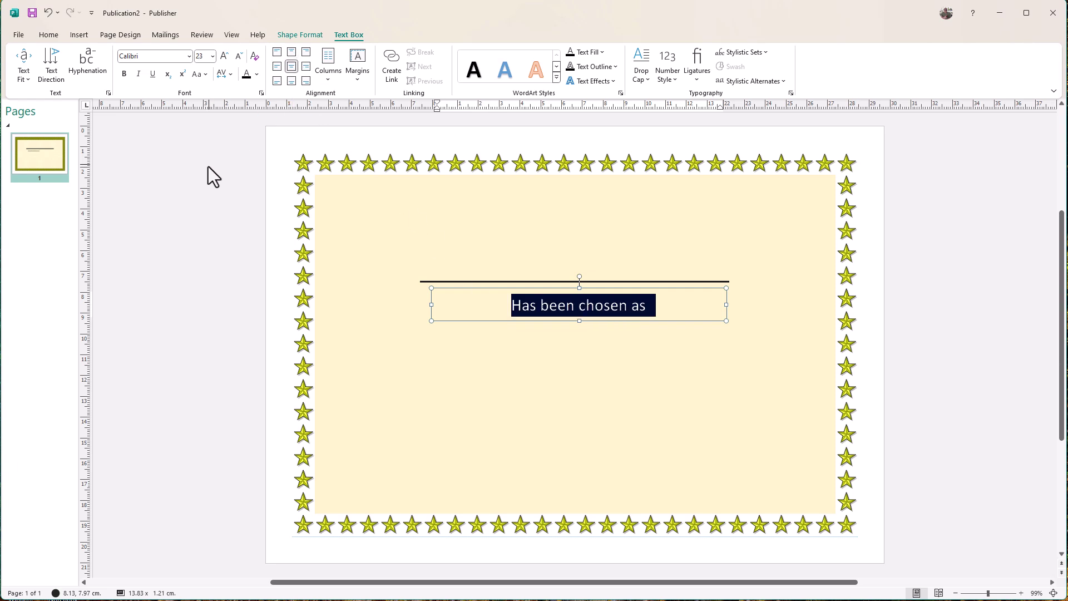
left_click(301, 253)
left_click(610, 288)
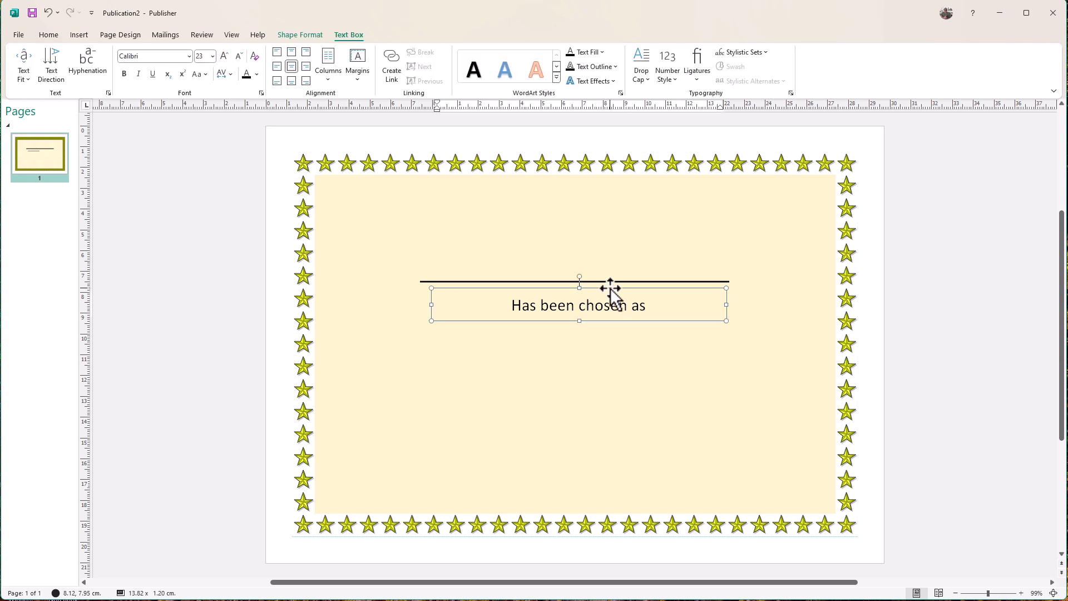
left_click_drag(610, 288, 606, 287)
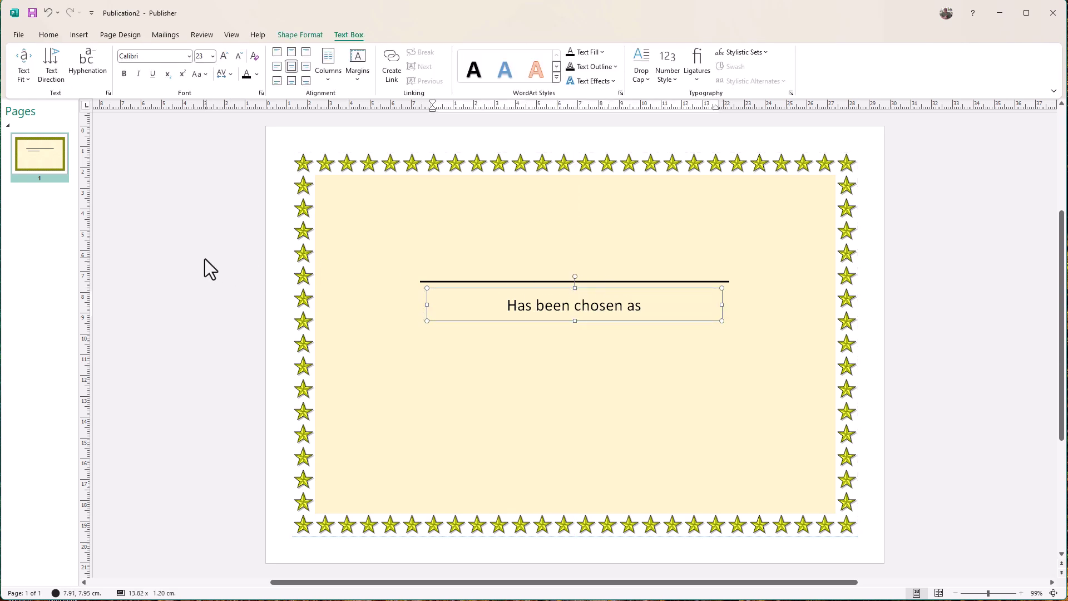
left_click(205, 258)
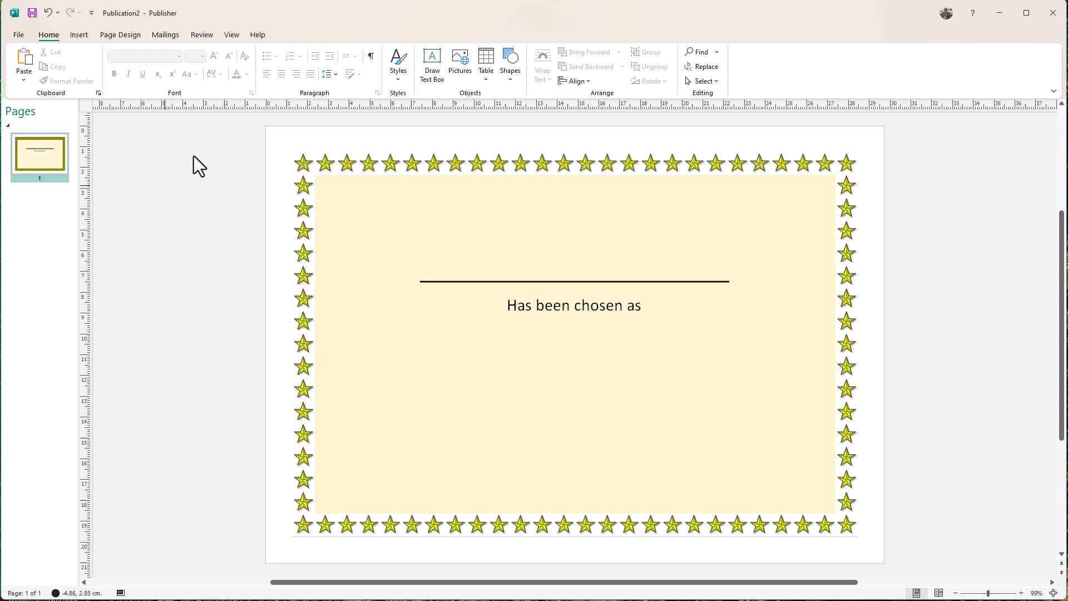
Insert a pink gradient WordArt reading 'STAR' and enlarge it
left_click(79, 35)
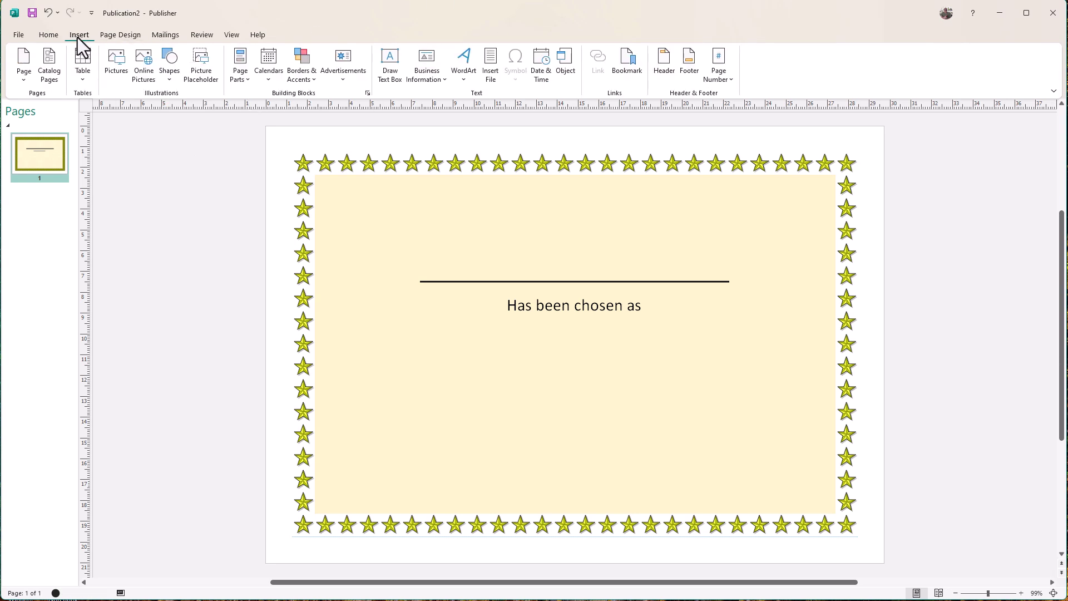
left_click(463, 59)
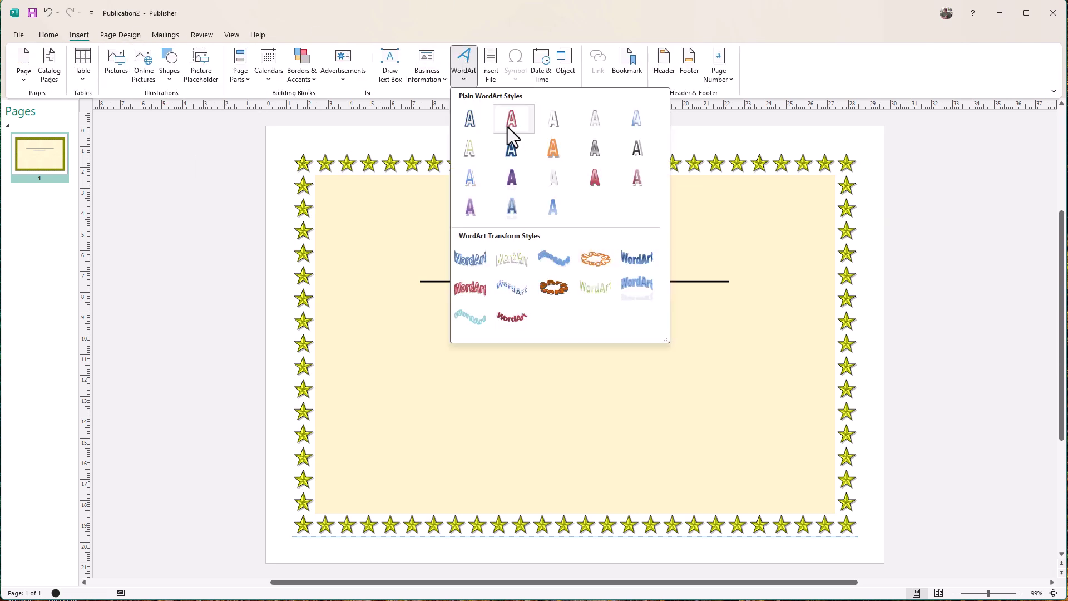
left_click(605, 179)
type("ST")
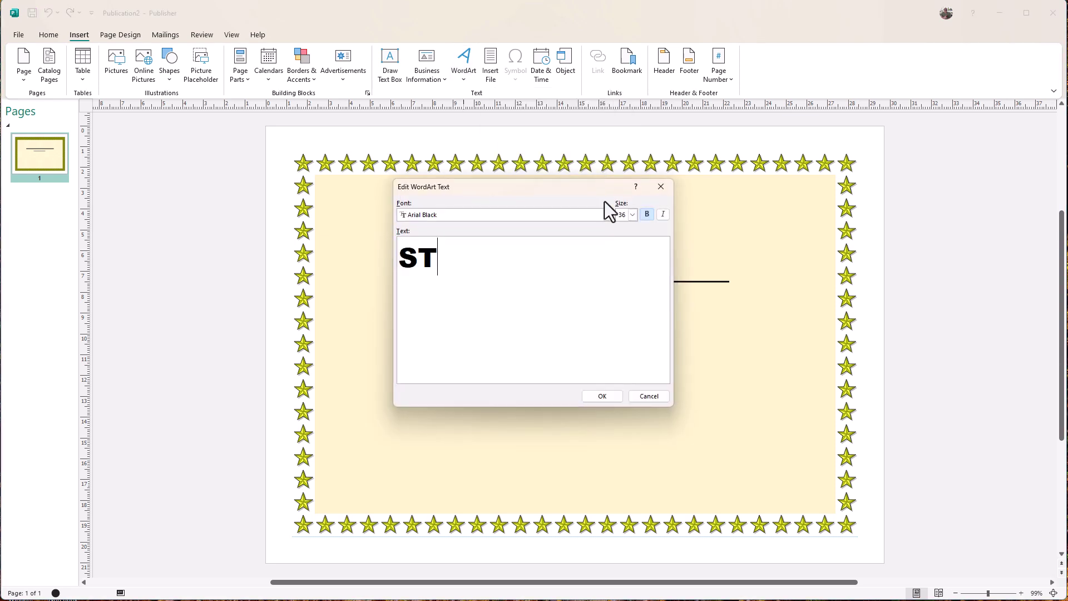
type("AR")
left_click(603, 394)
mouse_move(609, 357)
left_mouse_down()
mouse_move(631, 386)
mouse_move(645, 353)
mouse_move(657, 353)
mouse_move(612, 356)
left_mouse_up()
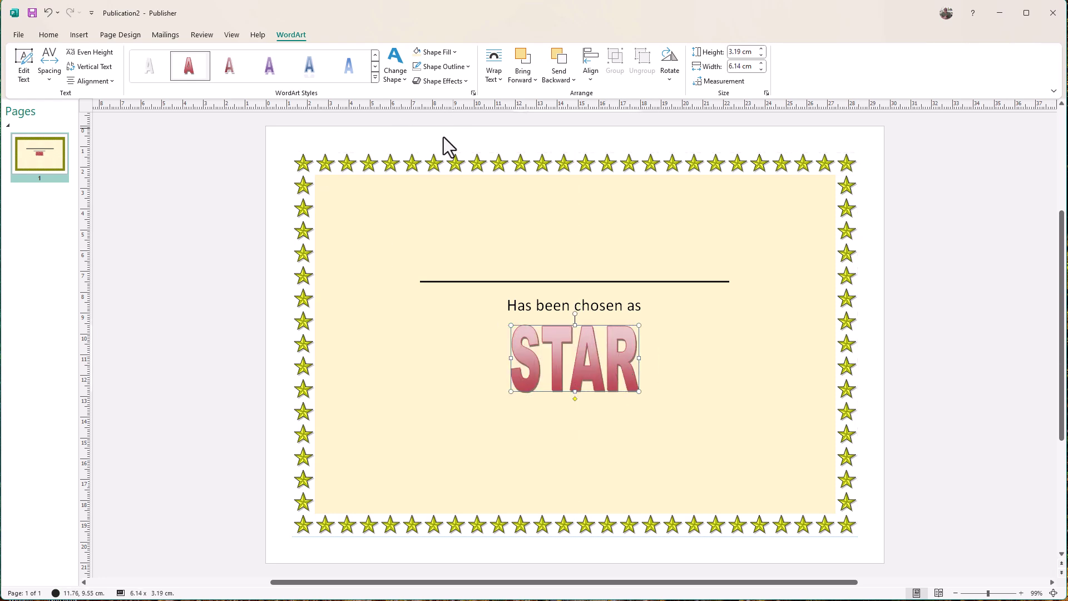
left_click(210, 135)
Add a second WordArt in the same pink gradient style reading 'of the week'
scroll(505, 70, "down", 1)
left_click(465, 60)
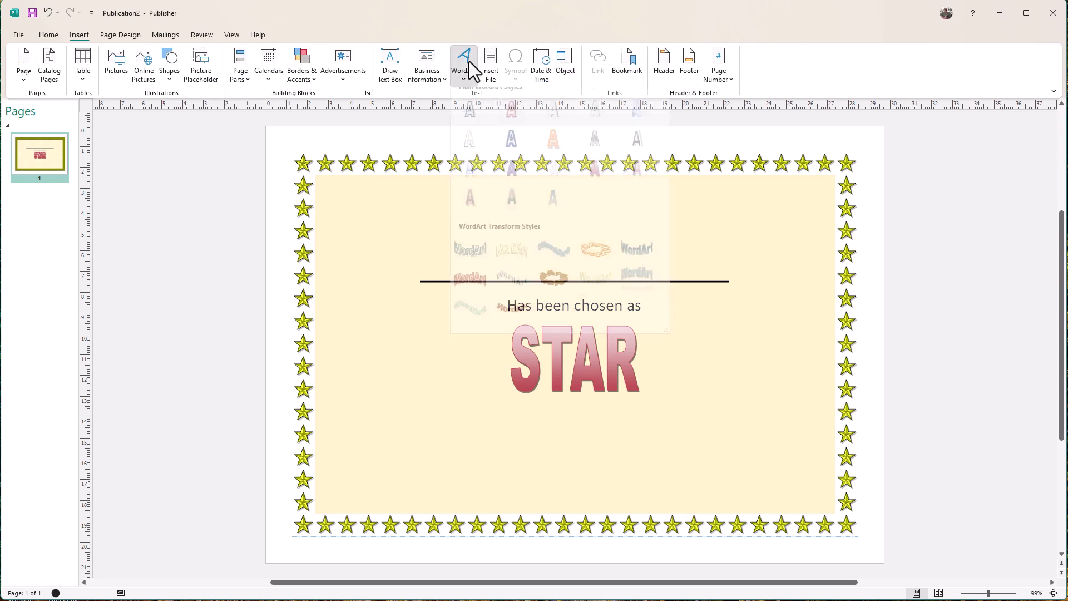
left_click(599, 176)
type("o")
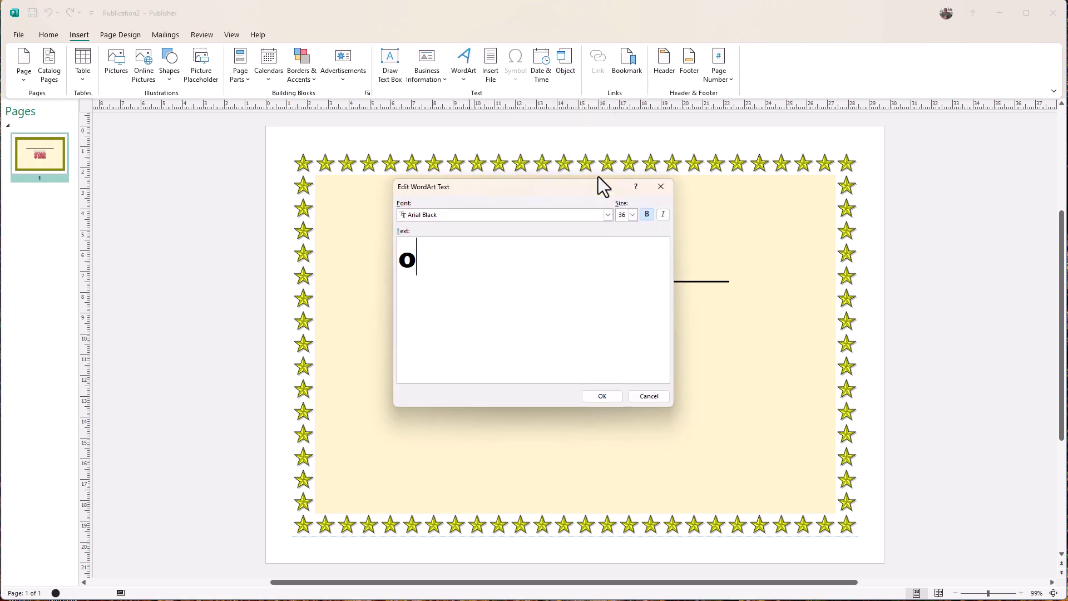
type("f the week")
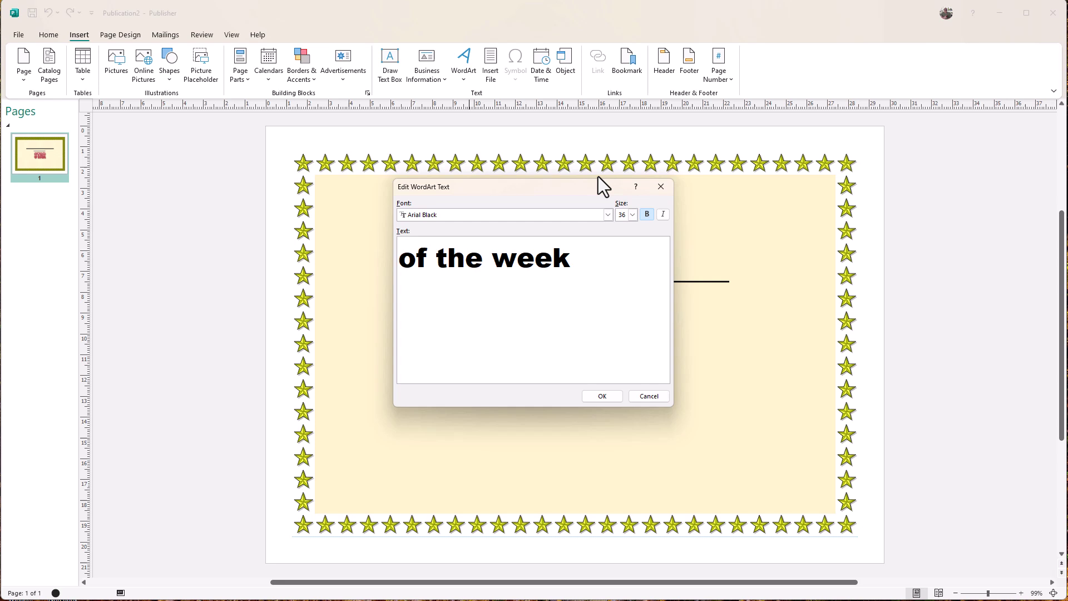
left_click(612, 398)
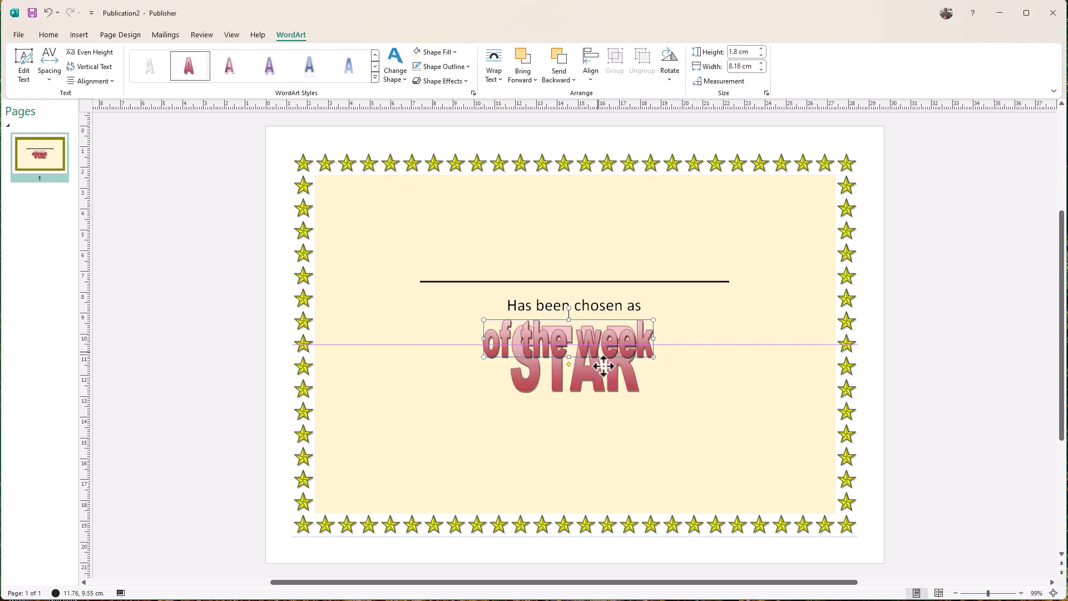
Centre 'of the week' under STAR at STAR's width, then nudge it slightly lower
left_click_drag(603, 366, 613, 437)
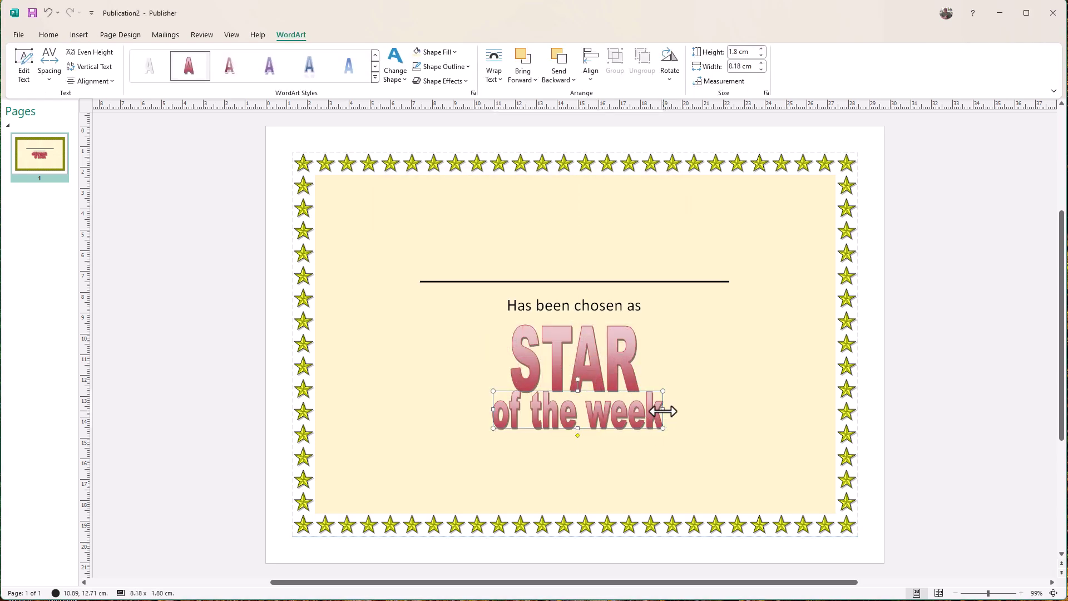
left_click_drag(663, 411, 590, 415)
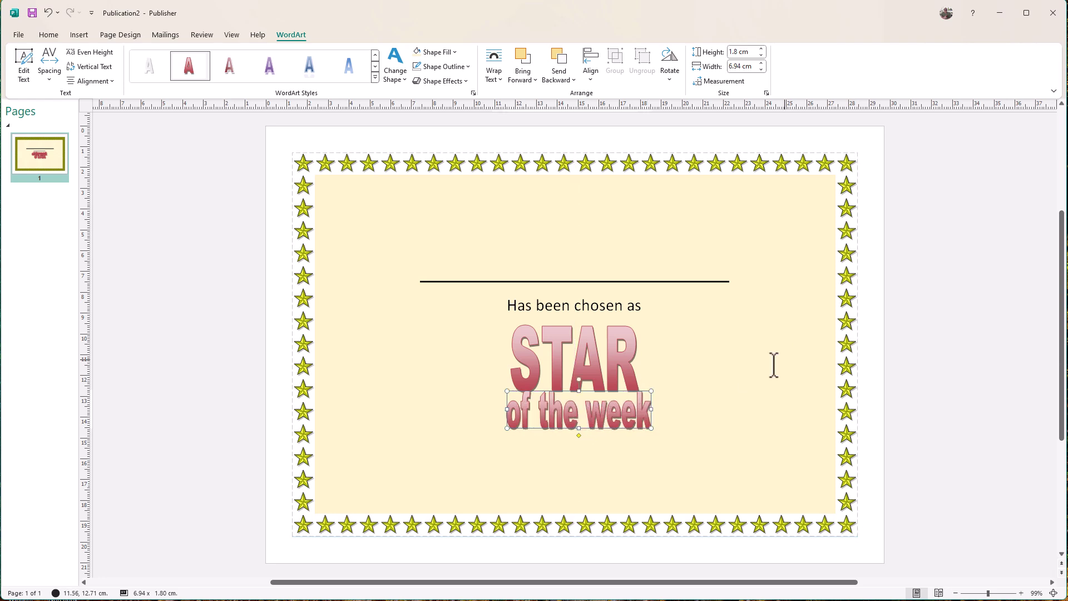
left_click(600, 358)
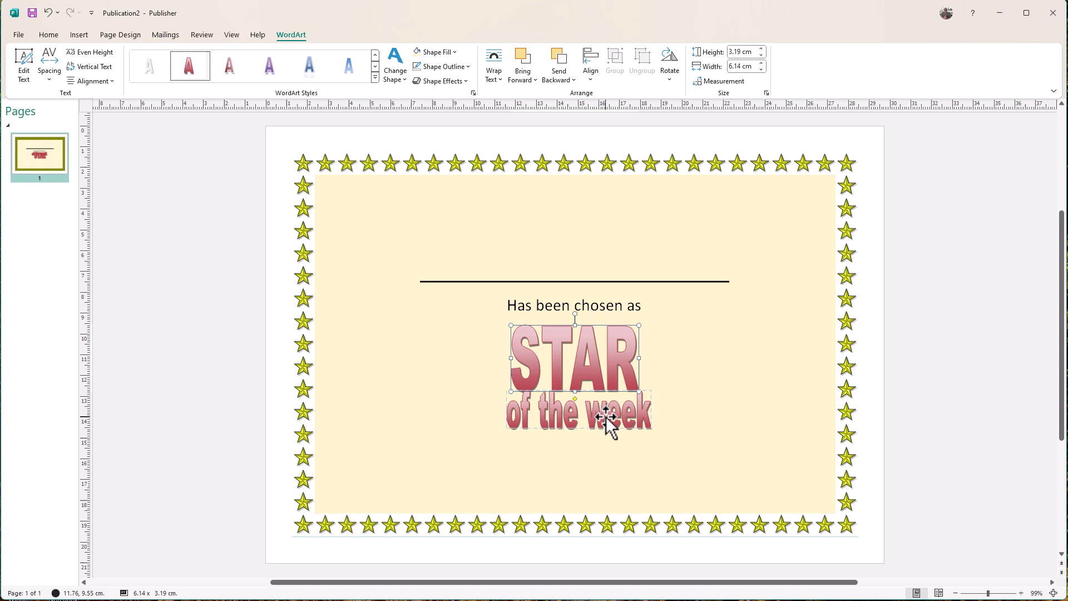
left_click_drag(606, 416, 602, 416)
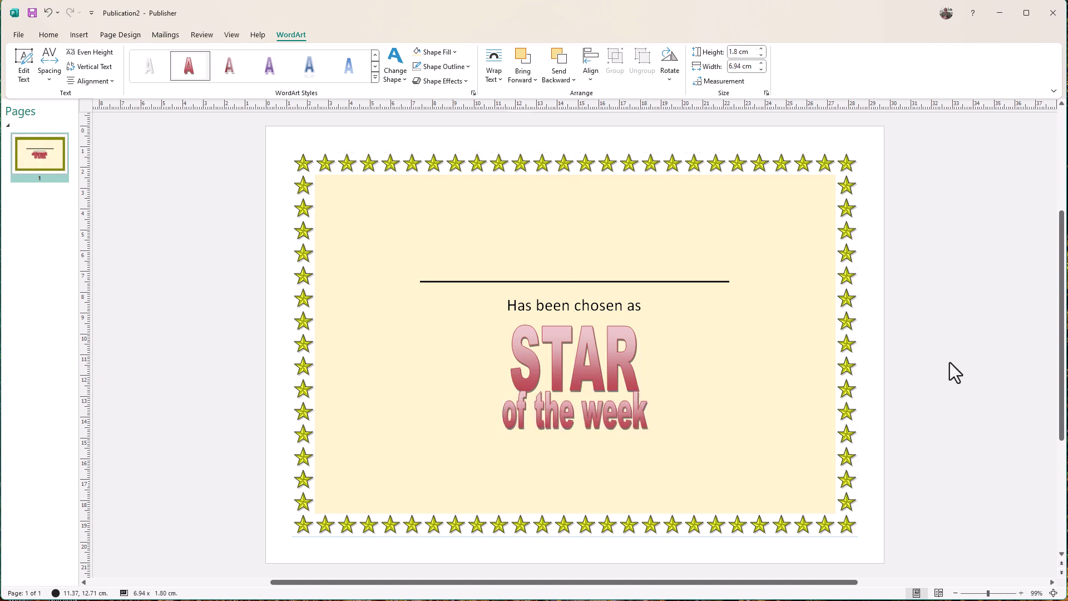
left_click(950, 362)
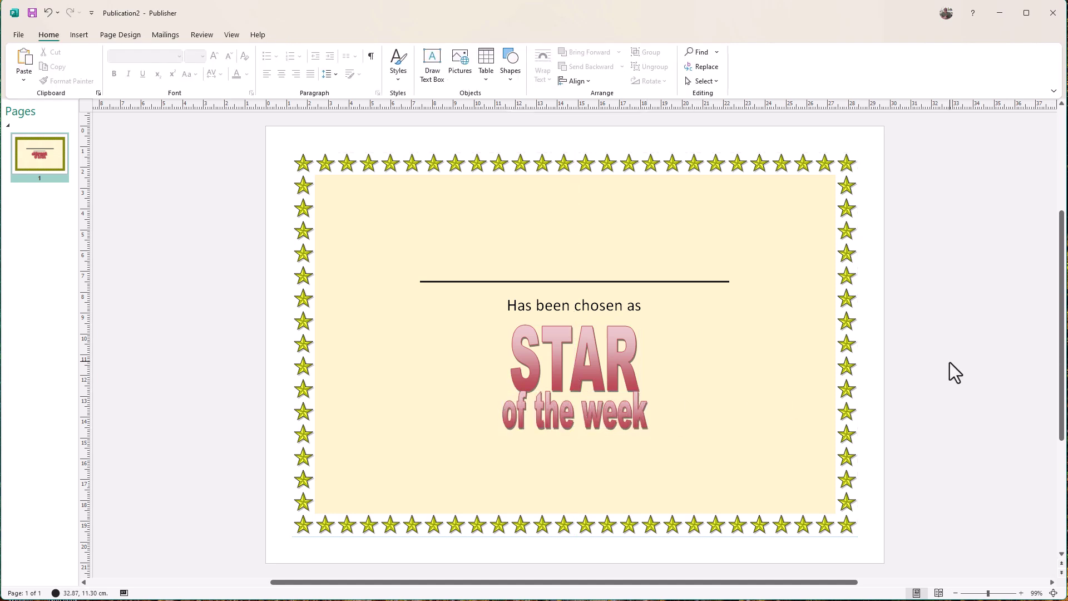
left_click(615, 421)
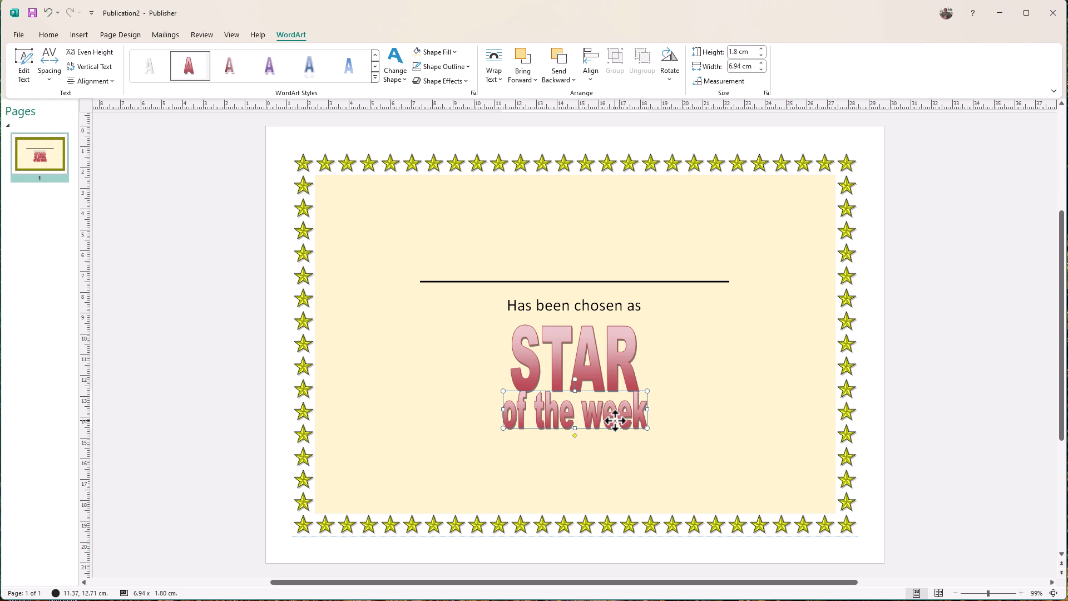
key("Down")
key("Down")
key("Down")
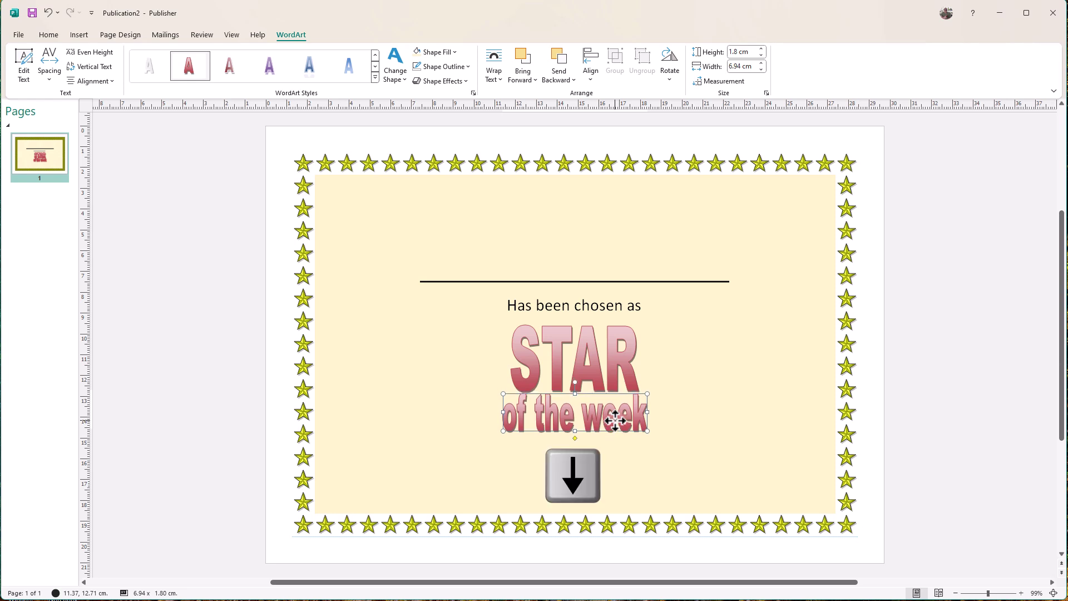
left_click(998, 319)
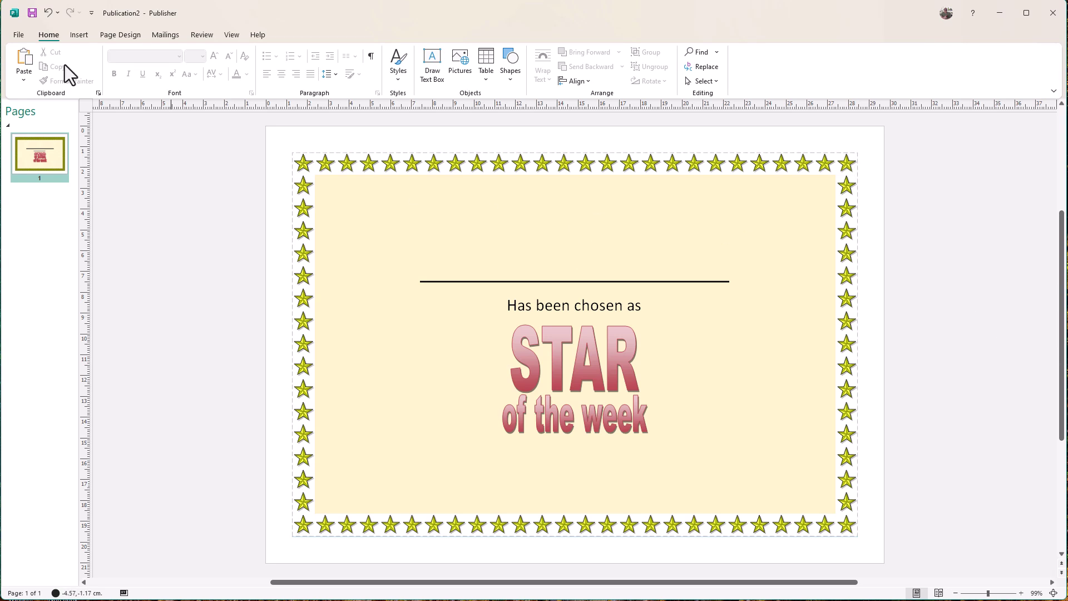
Insert a bright yellow star from an online 'star' search and resize it beside the title
left_click(81, 33)
left_click(148, 58)
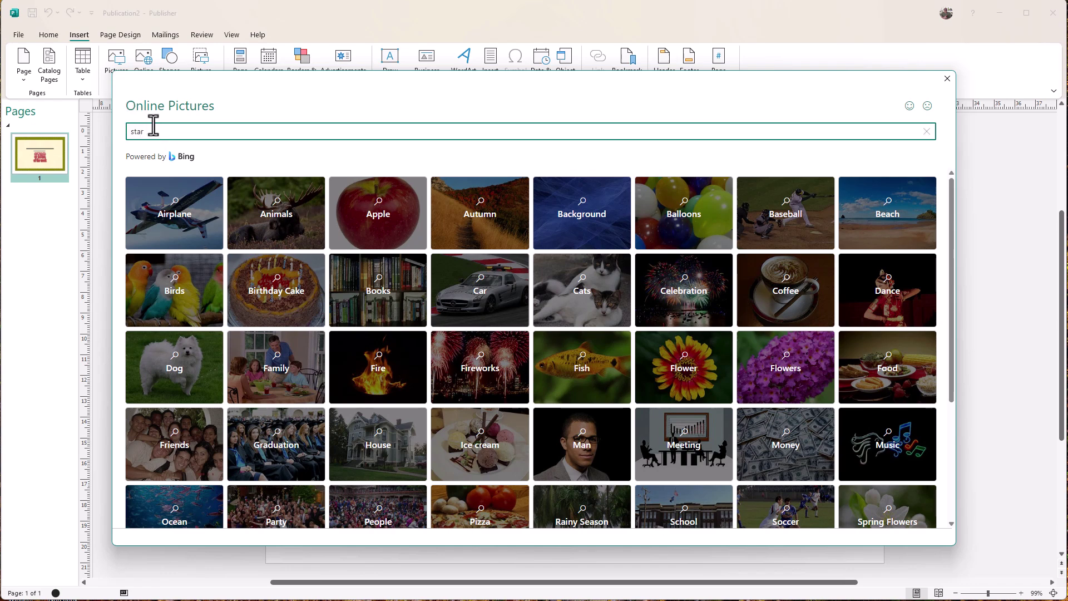
key("Return")
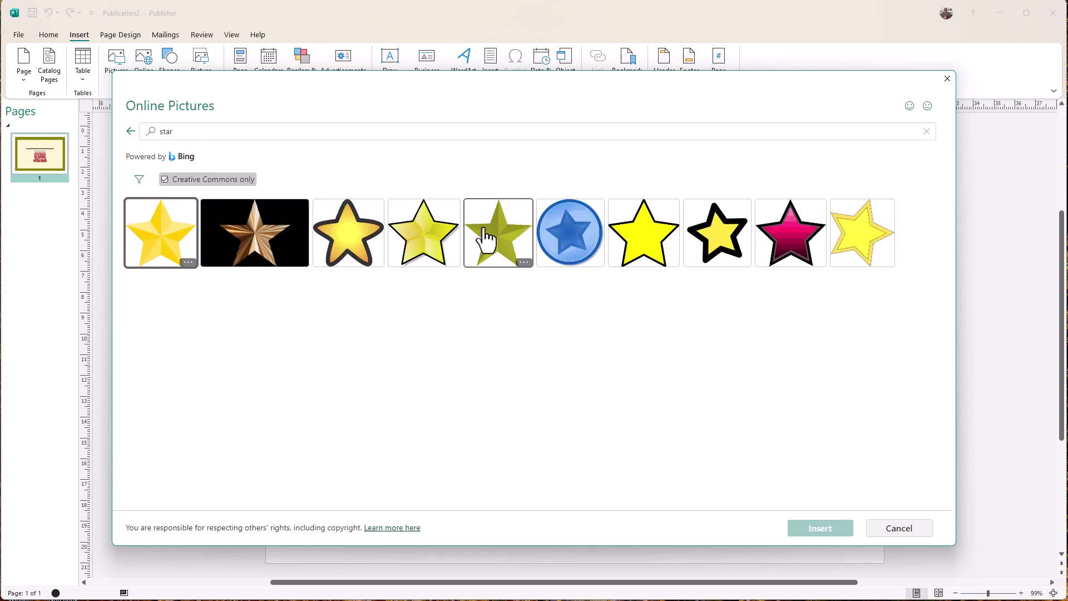
left_click(642, 243)
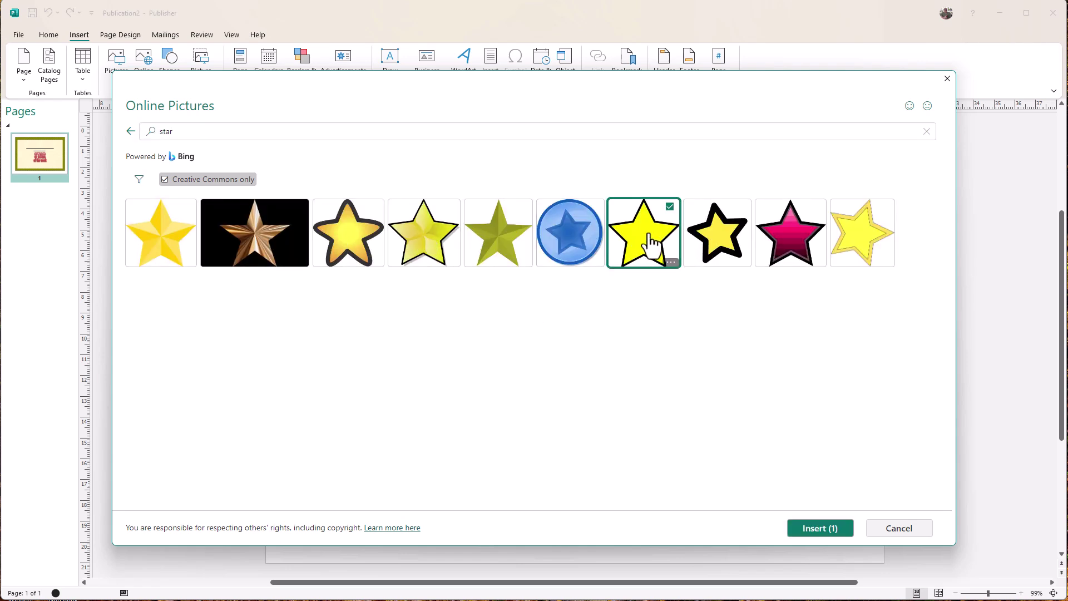
left_click(820, 528)
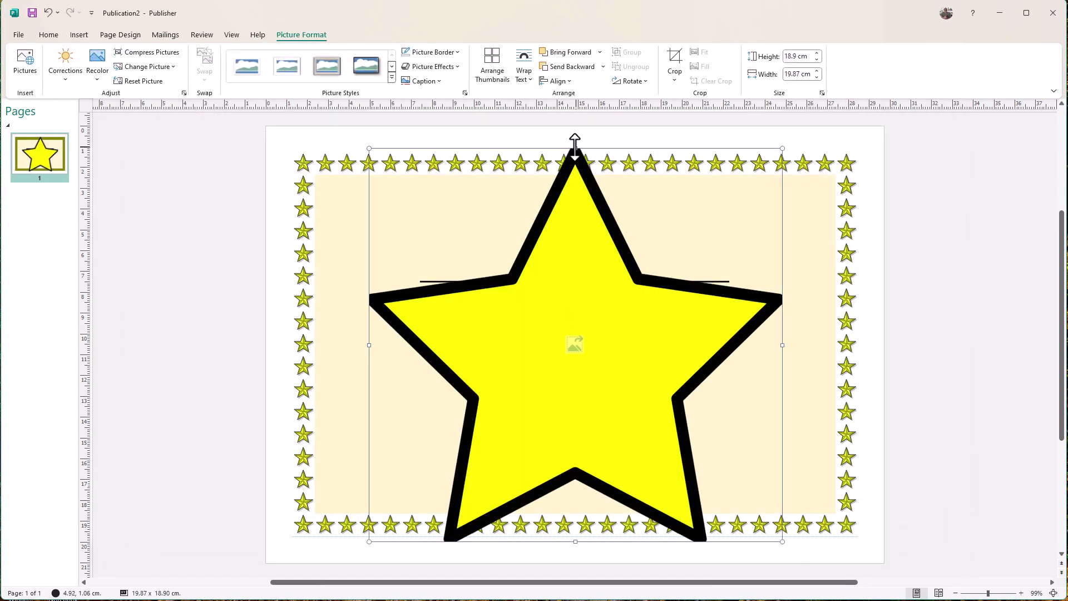
left_click_drag(369, 149, 410, 377)
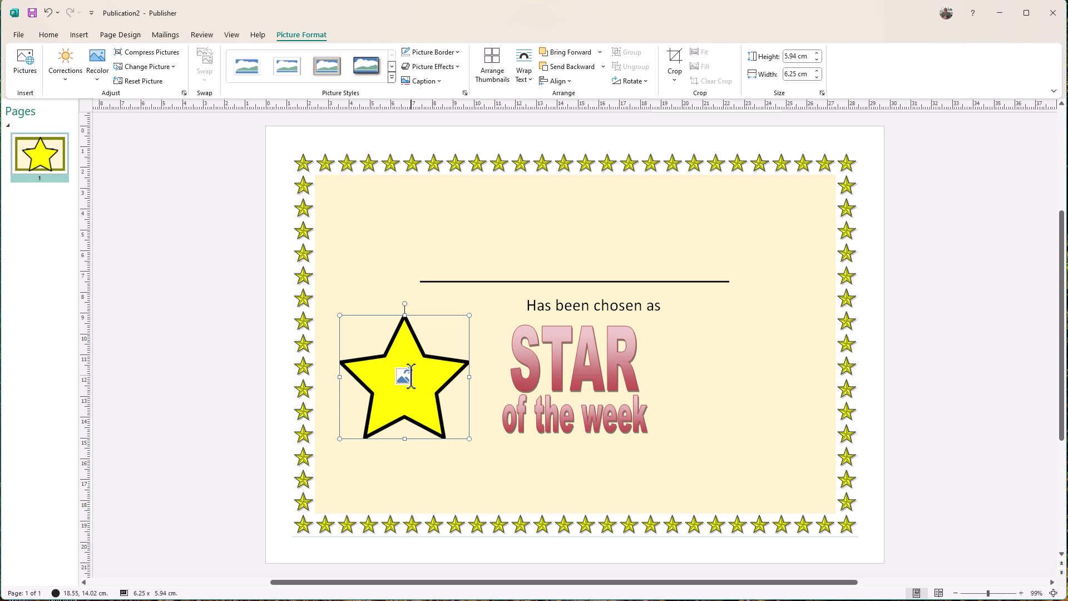
Paste a copy of the star to the title's right and Align Top both stars
key("ctrl+v")
left_click_drag(746, 470, 762, 381)
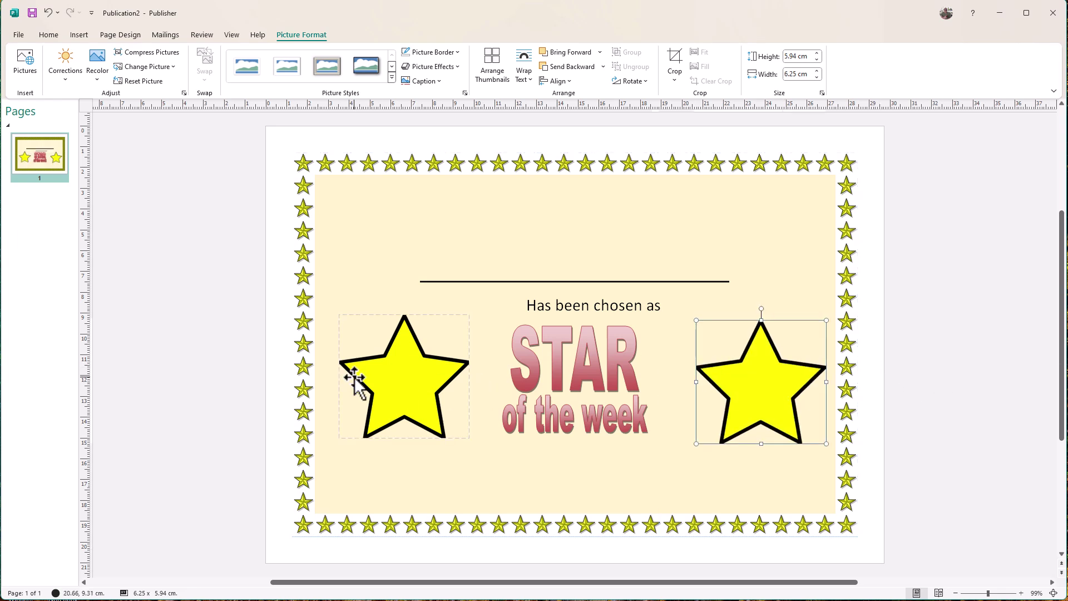
left_click(421, 374)
left_click(758, 385, "shift")
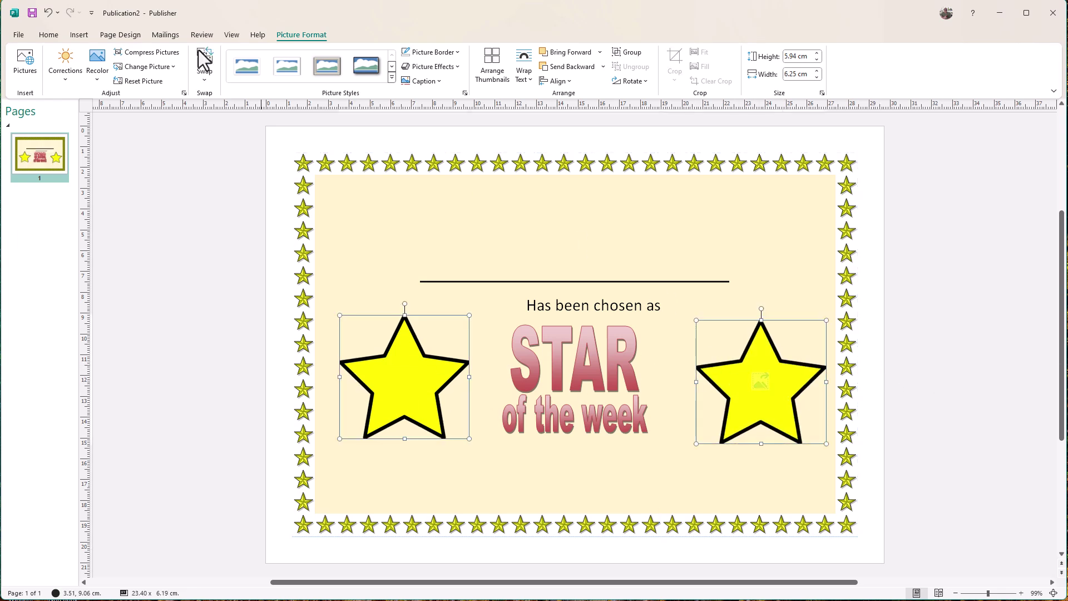
left_click(61, 37)
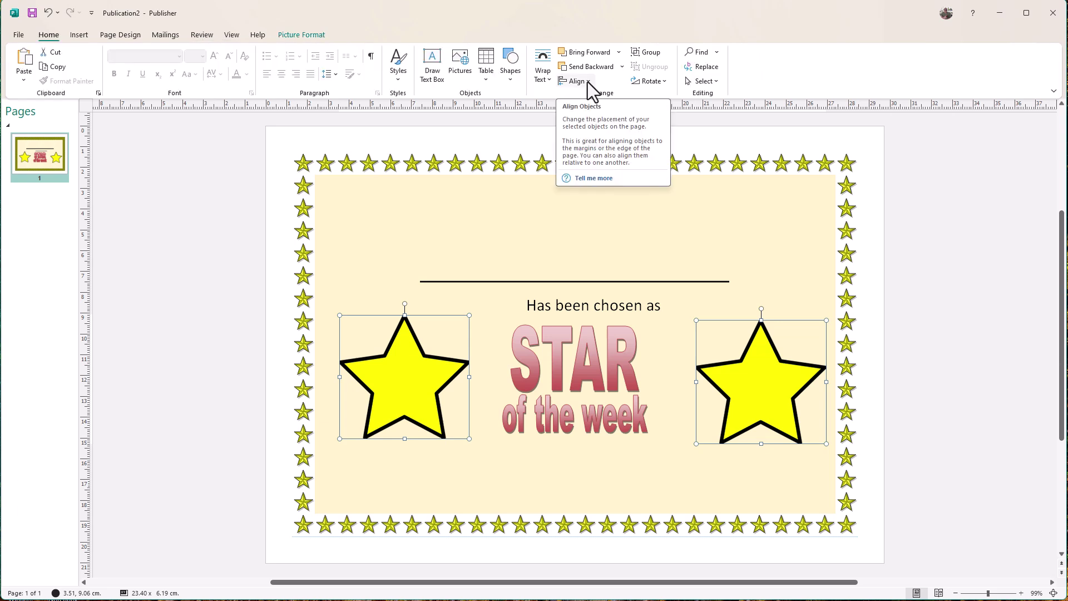
left_click(588, 82)
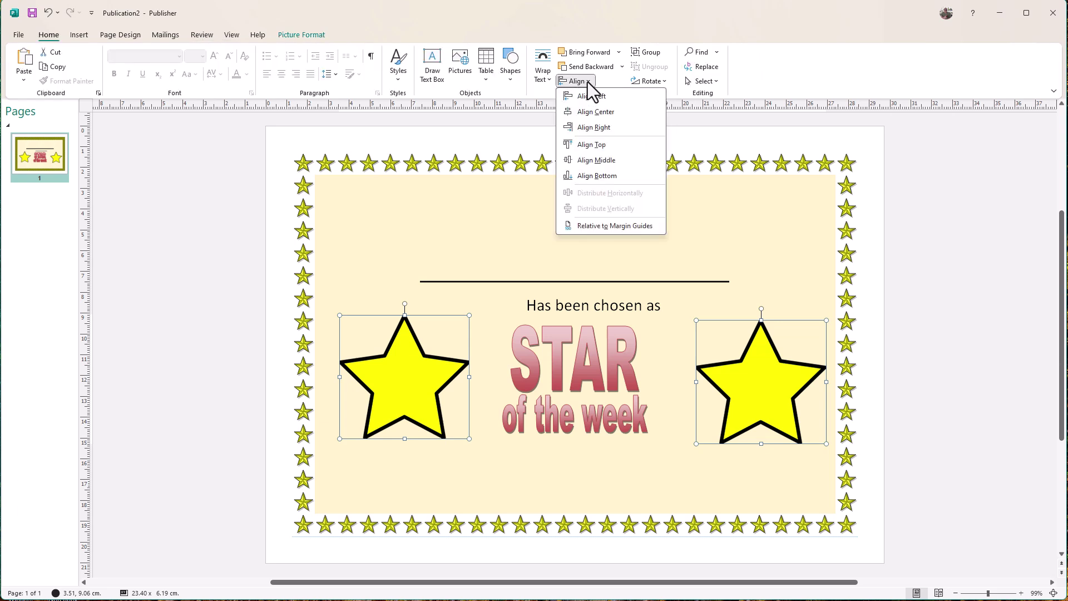
left_click(592, 145)
left_click(201, 261)
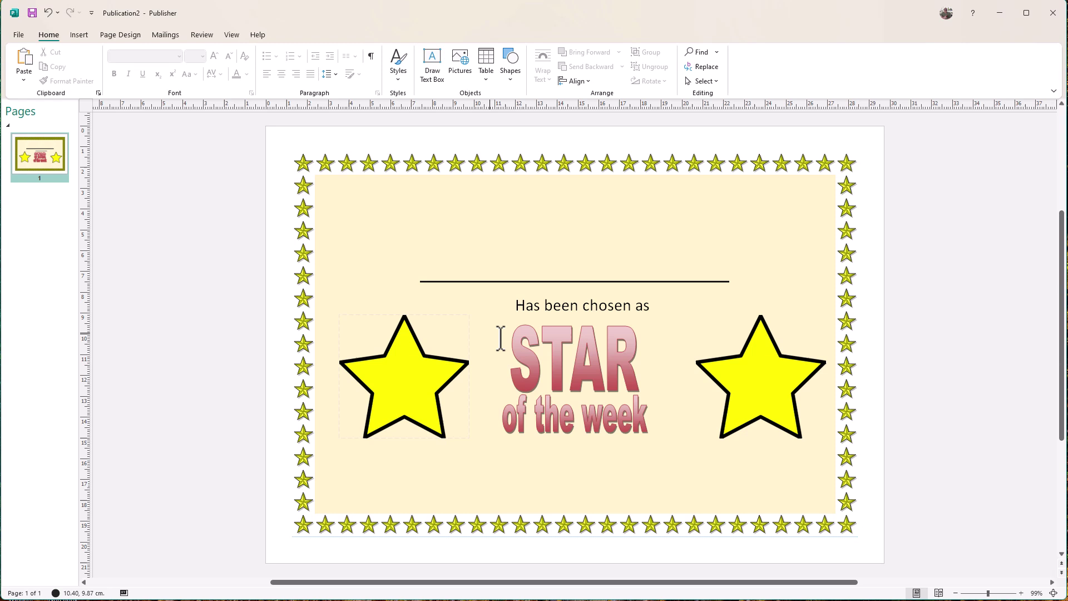
left_click(732, 352)
left_click(404, 379, "shift")
left_click(148, 175)
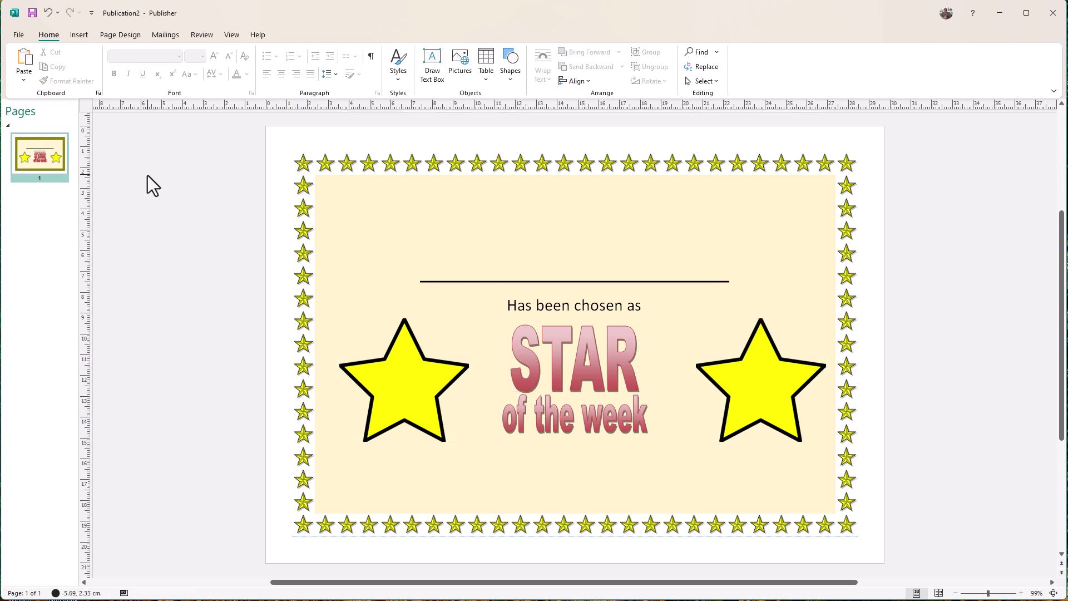
Insert a red, blue and yellow balloons picture from an online 'balloons' search
left_click(78, 35)
left_click(144, 56)
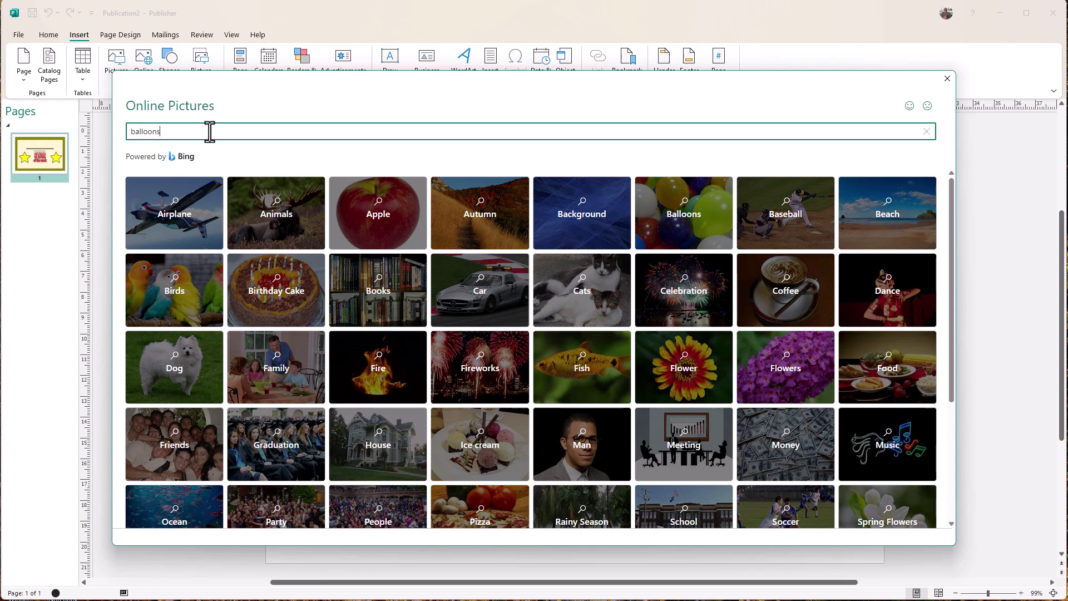
key("Return")
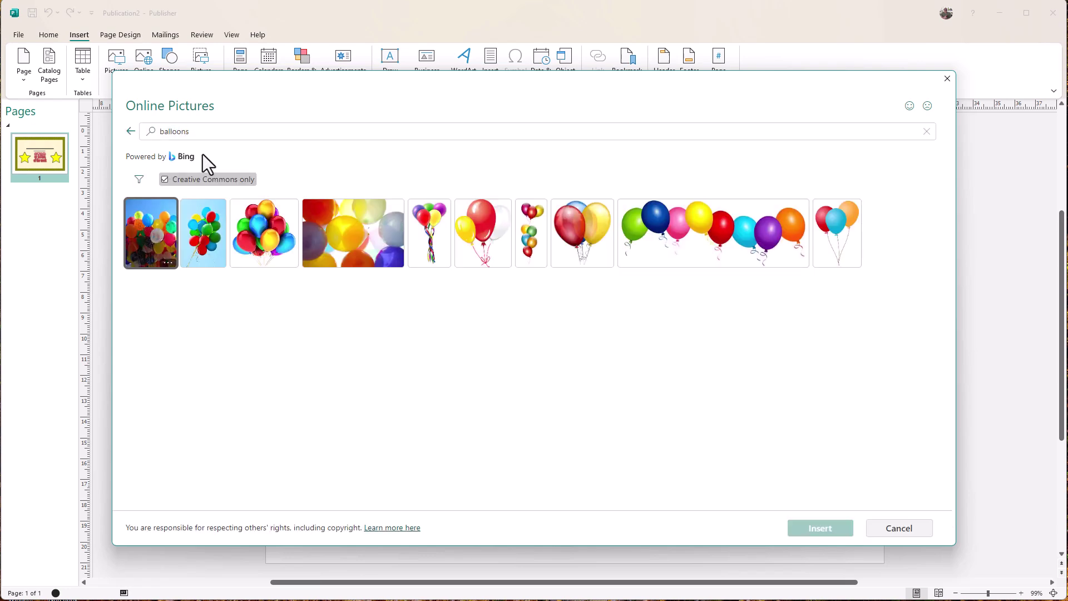
left_click(600, 234)
left_click(804, 530)
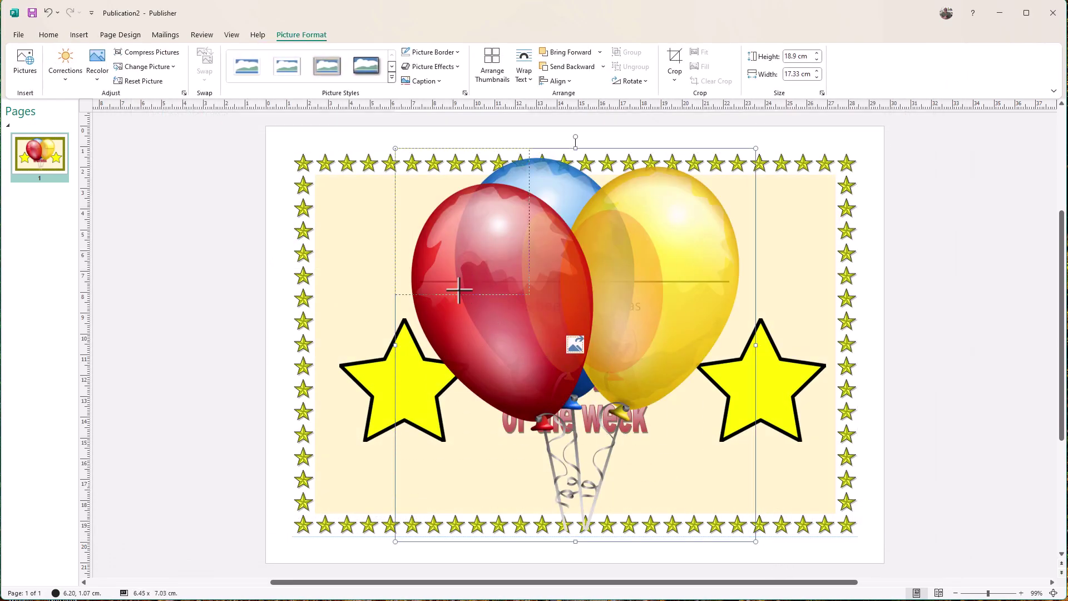
Size the balloons to about 4.3 × 4.7 cm in both top corners and Align Top them
left_click_drag(459, 290, 462, 266)
left_click_drag(467, 181, 387, 203)
left_click_drag(424, 287, 407, 273)
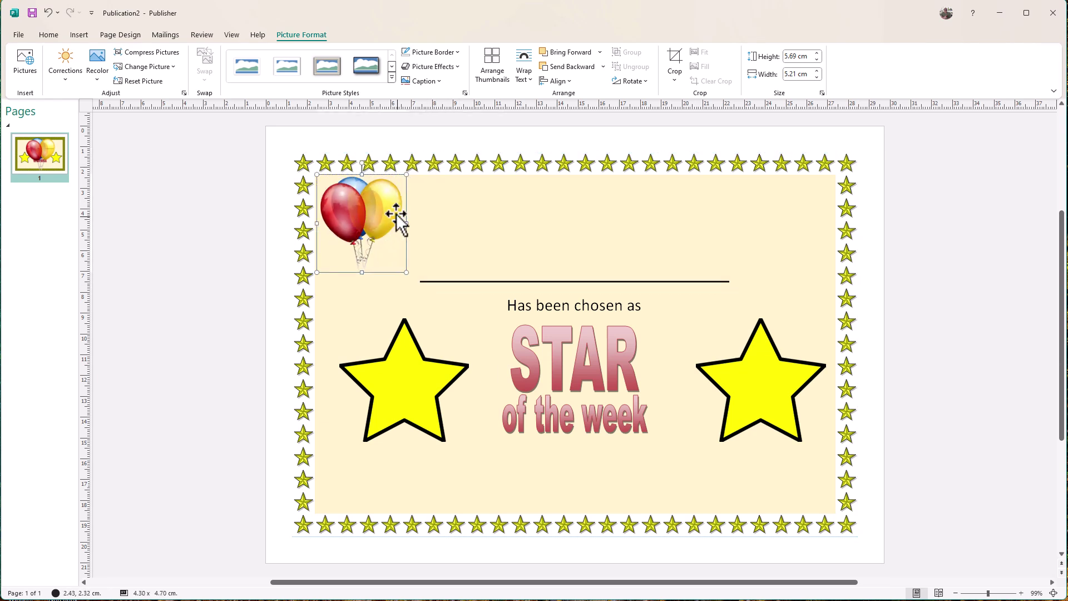
left_click_drag(396, 214, 817, 218)
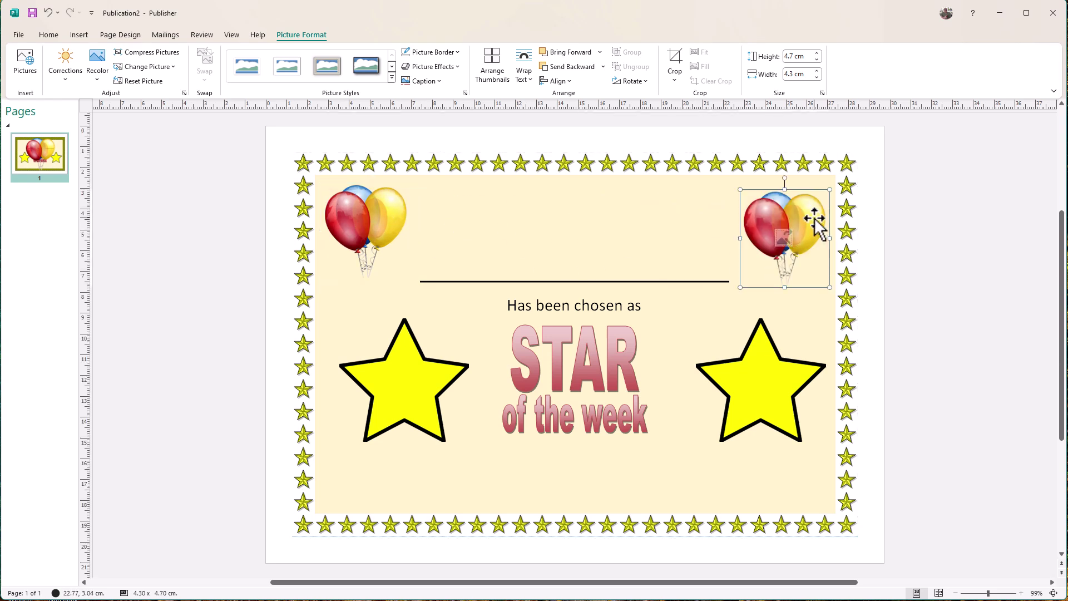
left_click(368, 225, "shift")
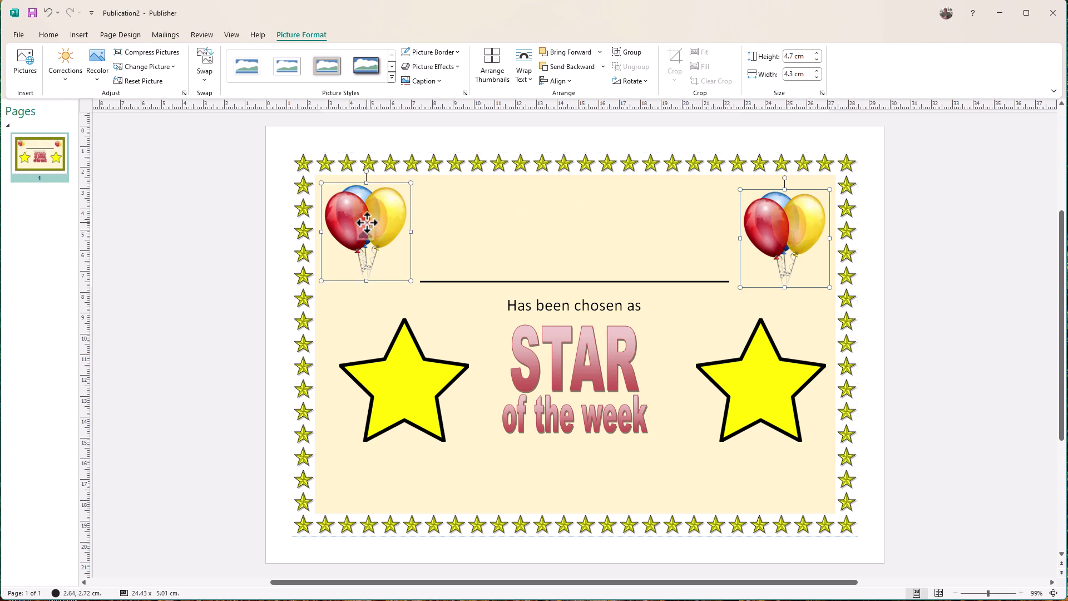
left_click(567, 82)
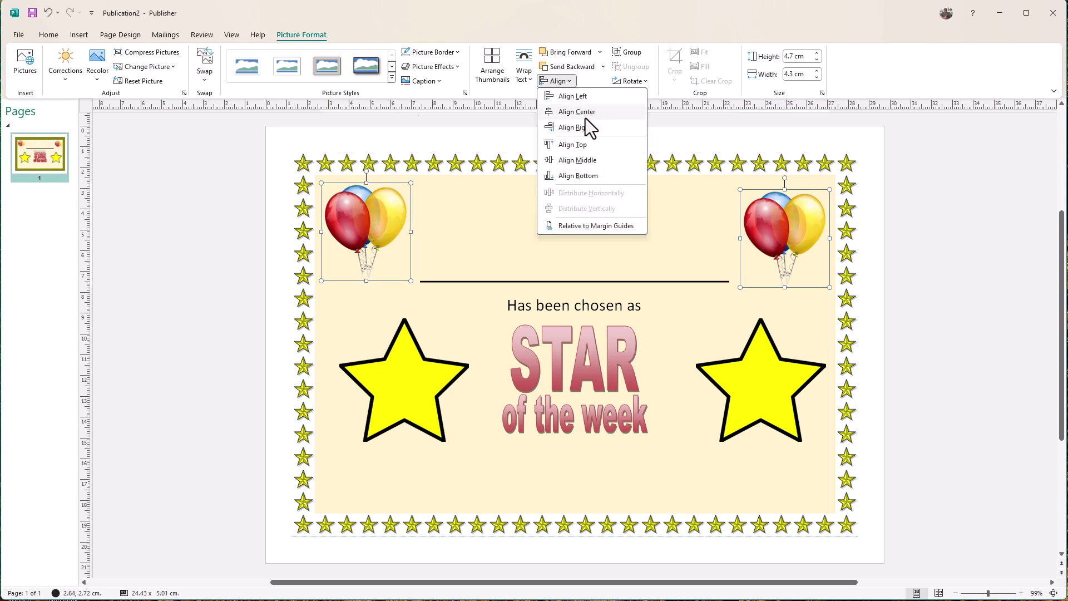
left_click(585, 135)
left_click(983, 203)
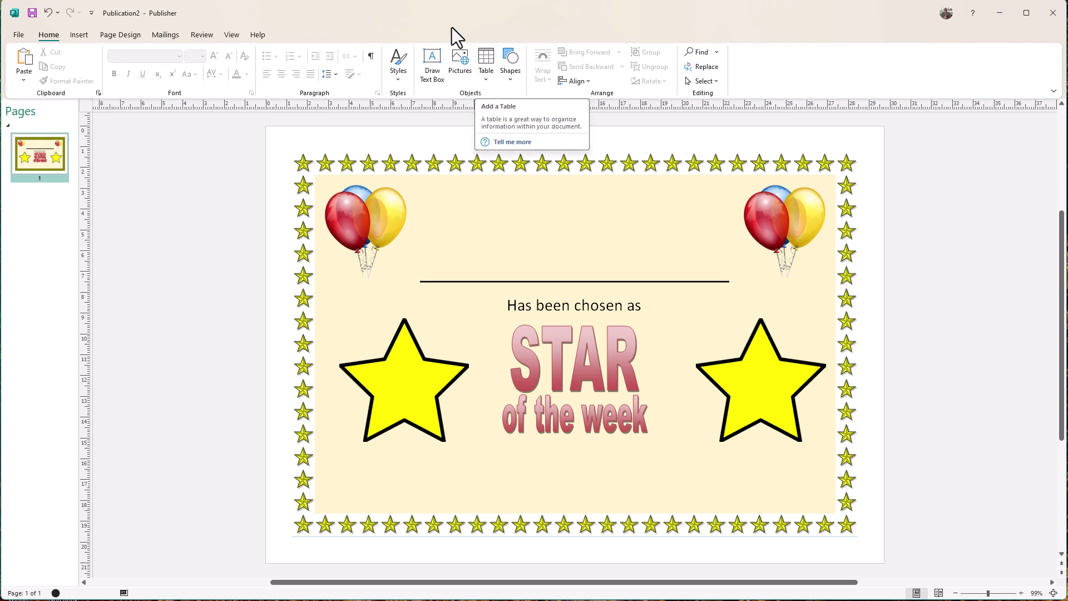
Draw a 6.66 cm line at the bottom left and duplicate it to the bottom right
left_click(79, 36)
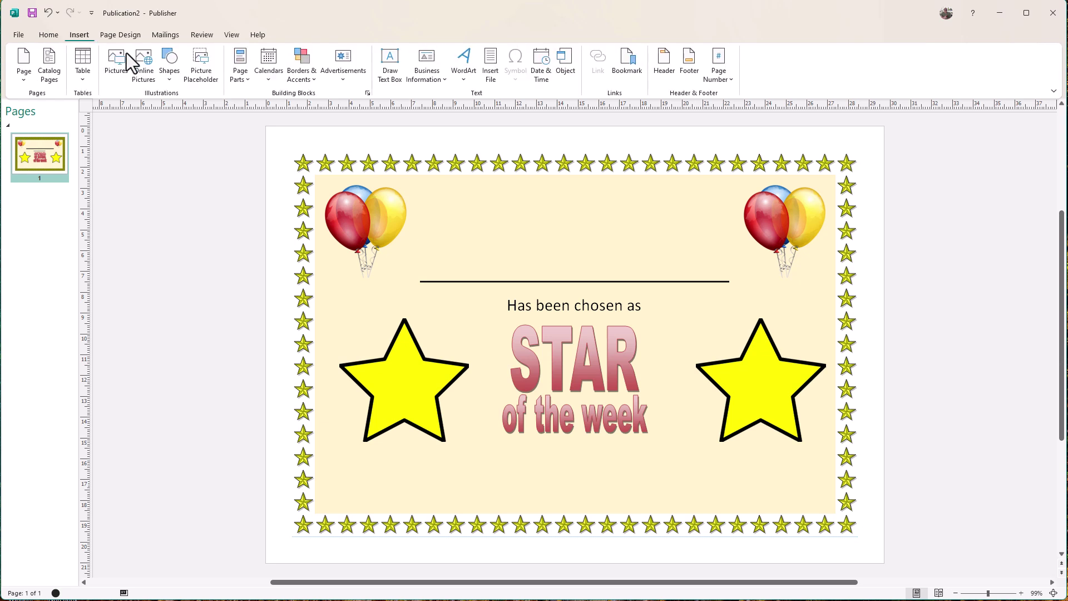
left_click(163, 59)
left_click(183, 112)
left_click_drag(349, 491, 728, 491)
key("ctrl+d")
left_click(253, 462)
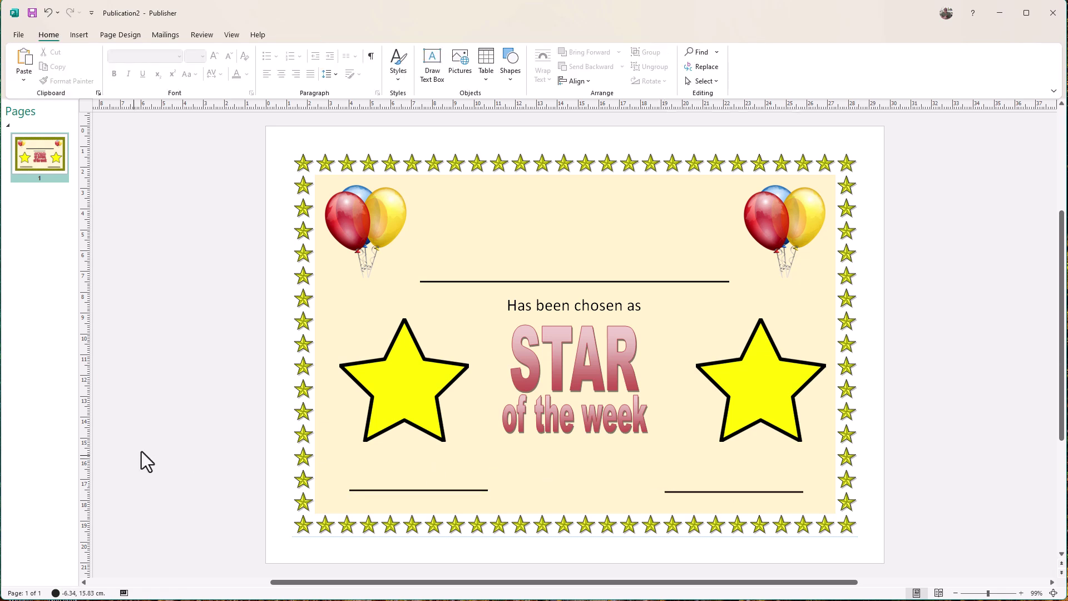
Add a 'Date' text box under the bottom-left line and centre its text
left_click(432, 67)
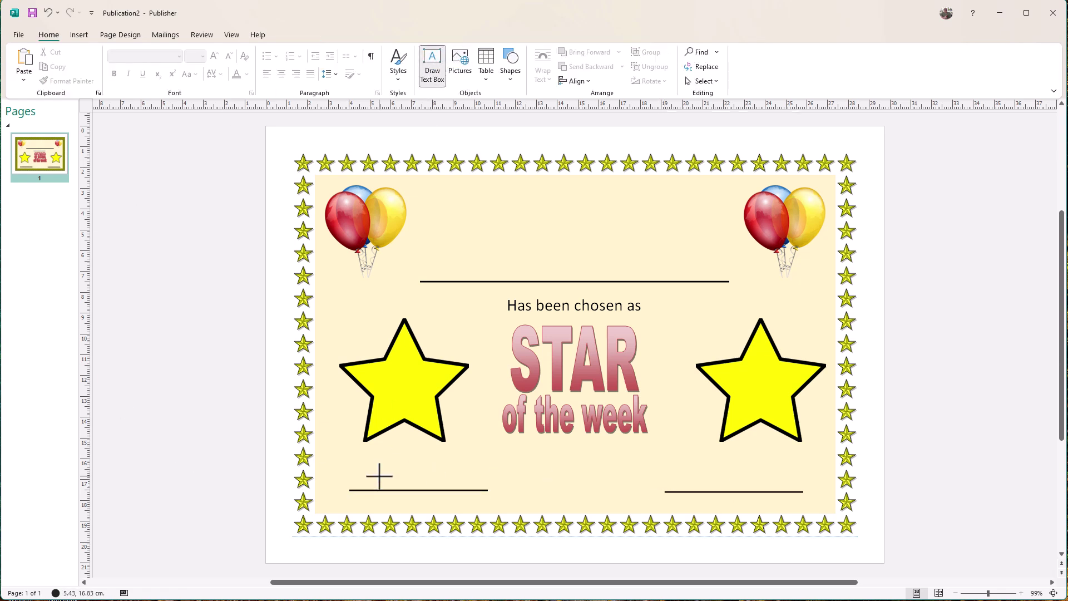
left_click_drag(376, 491, 465, 514)
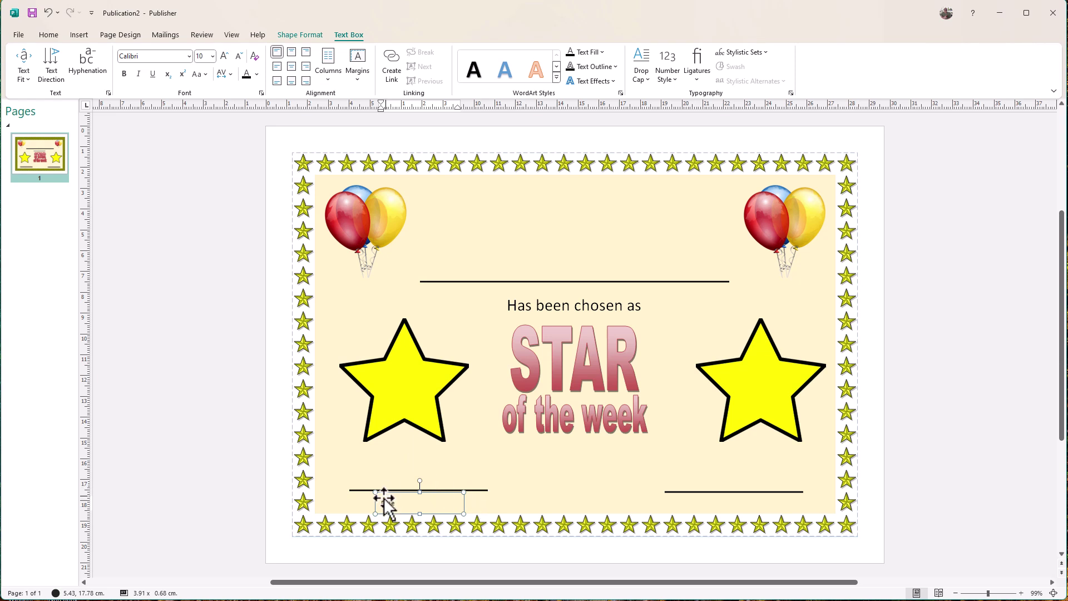
left_click_drag(402, 504, 356, 501)
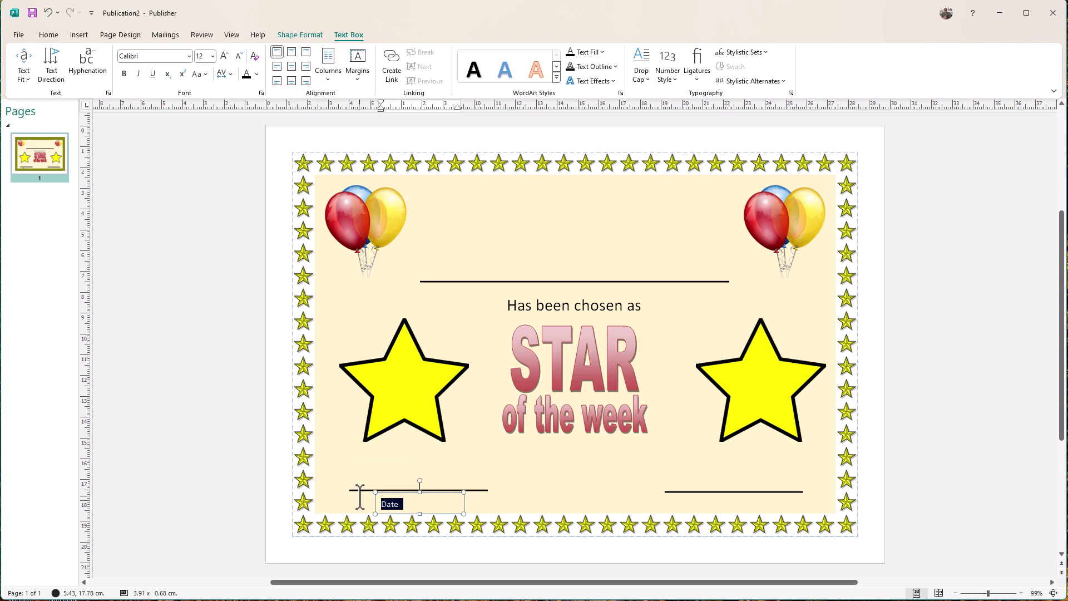
left_click(291, 67)
left_click(424, 493)
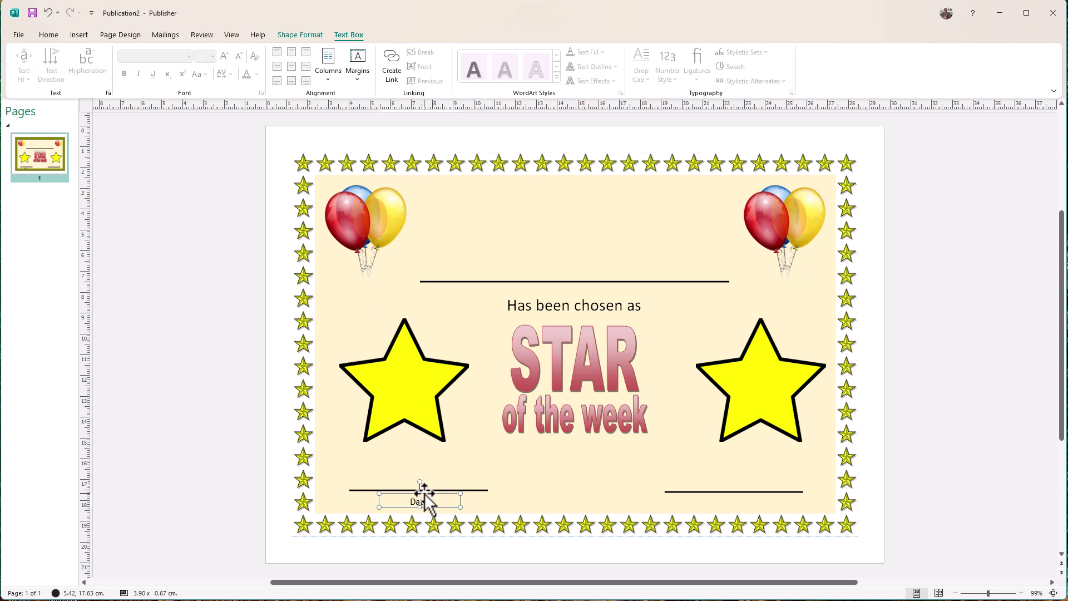
Copy the Date label under the right line and change its text to 'Class Teacher'
left_click_drag(424, 492, 752, 492)
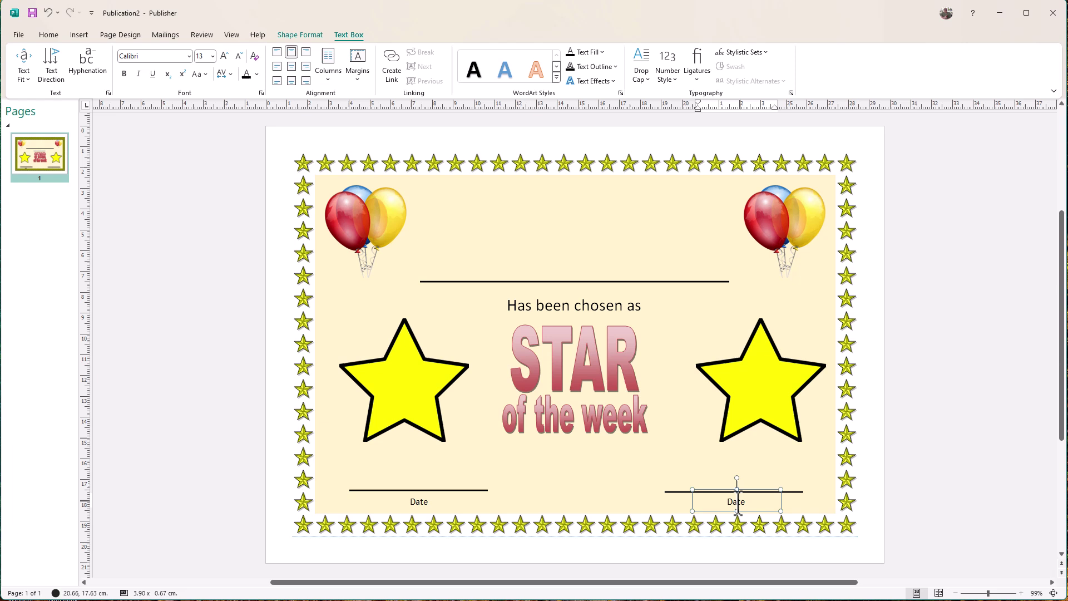
double_click(736, 502)
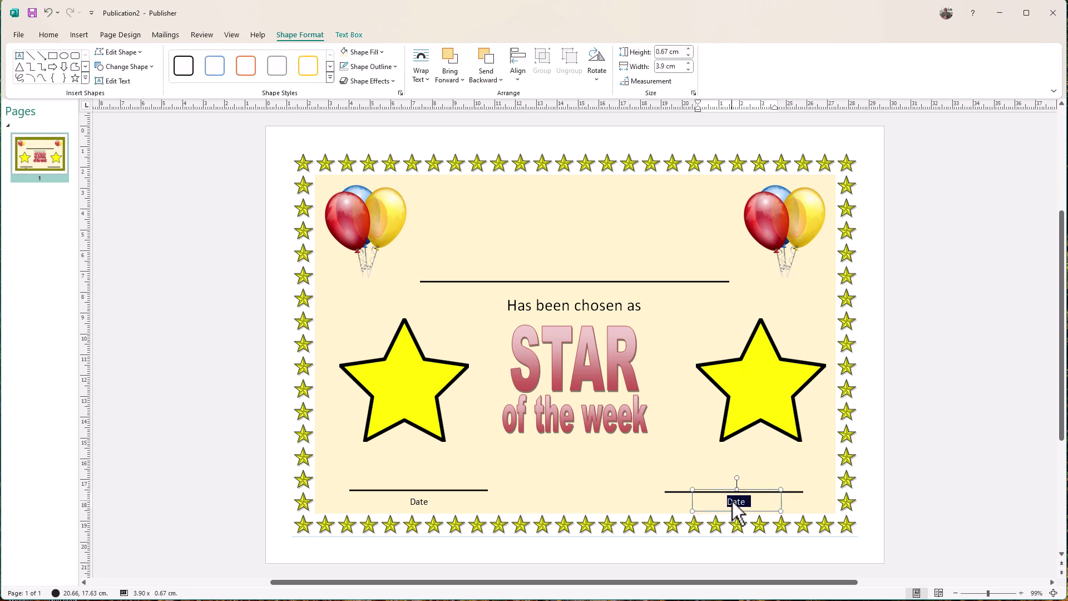
type("Class Teacher")
left_click(176, 269)
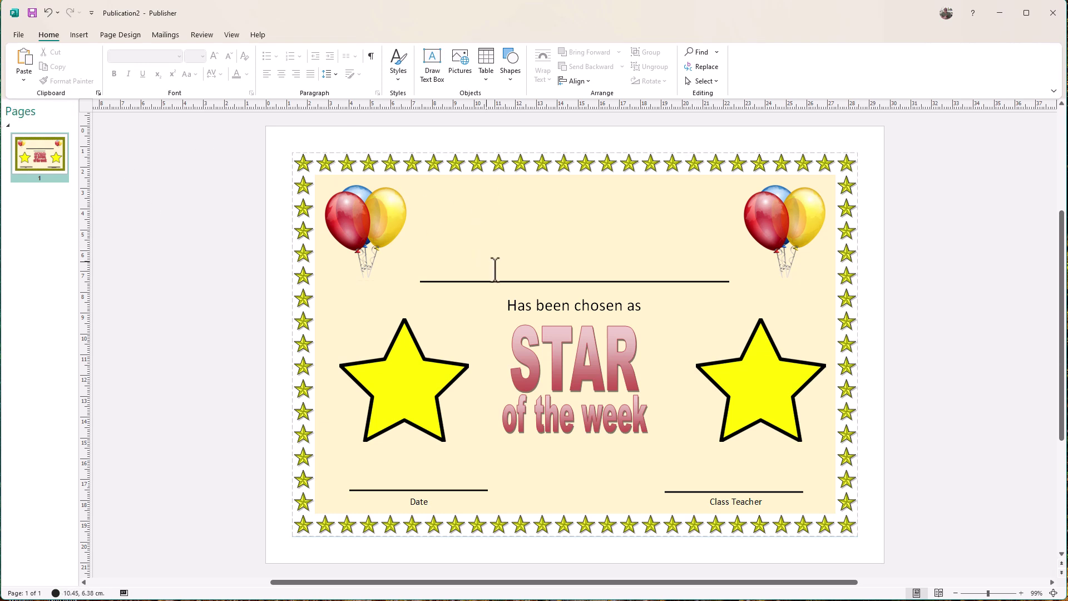
Put the pupil's name in a text box above the top line, centred in 48 pt Brush Script MT
left_click(429, 64)
left_click_drag(471, 236, 706, 283)
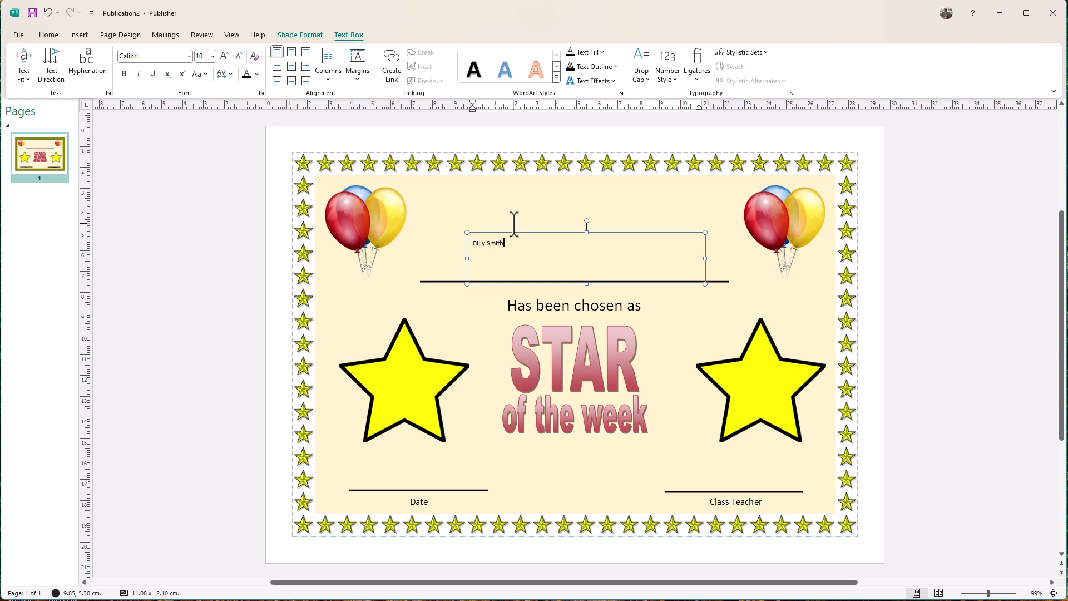
left_click_drag(510, 243, 439, 239)
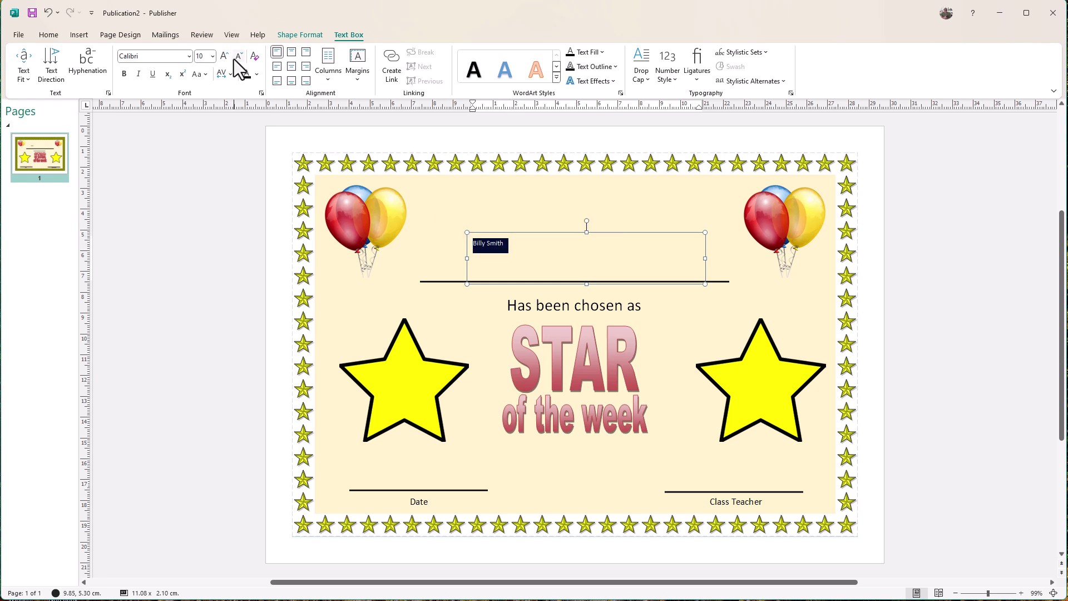
left_click(188, 55)
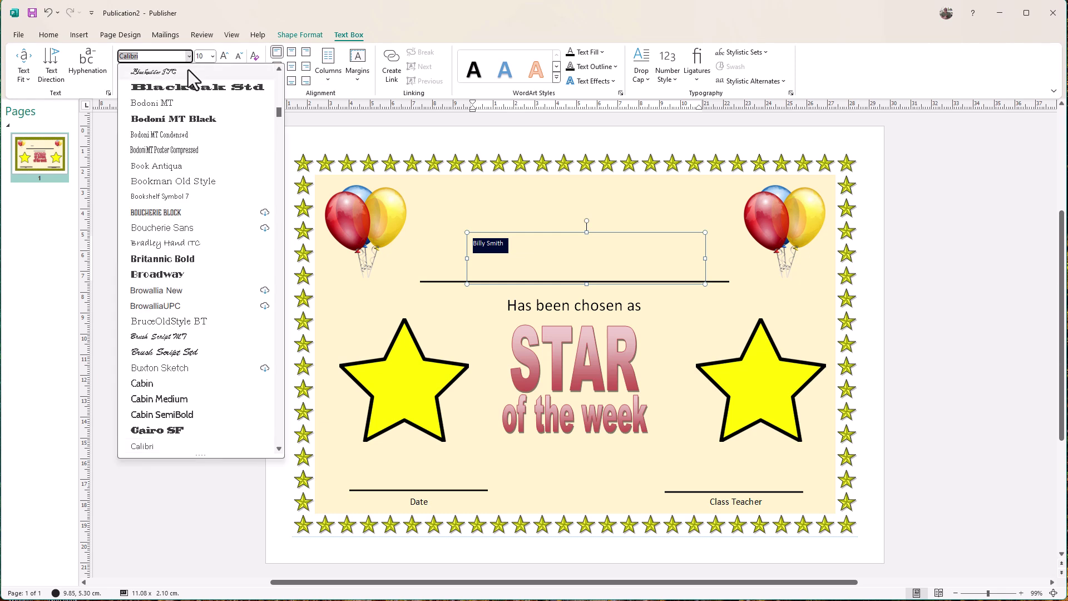
left_click(161, 337)
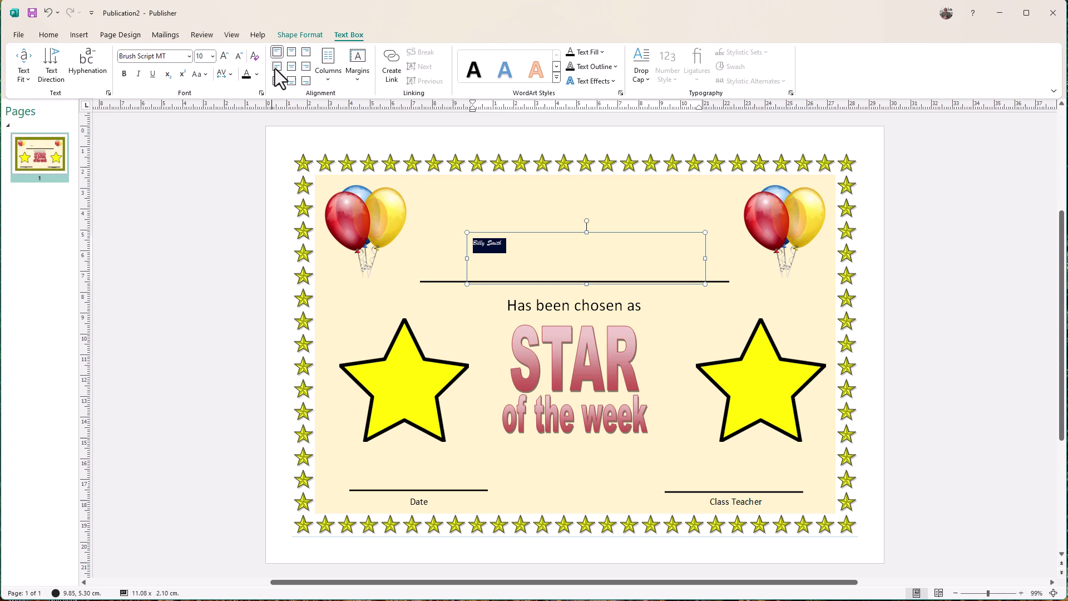
key("ctrl+bracketright")
key("ctrl+bracketright")
key("ctrl+bracketright")
key("ctrl+bracketright")
key("ctrl+bracketright")
key("ctrl+bracketright")
key("ctrl+bracketright")
key("ctrl+bracketright")
key("ctrl+bracketright")
key("ctrl+bracketright")
key("ctrl+bracketright")
key("ctrl+bracketright")
key("ctrl+bracketright")
key("ctrl+bracketright")
key("ctrl+bracketright")
key("ctrl+bracketright")
key("ctrl+bracketright")
key("ctrl+bracketright")
key("ctrl+bracketright")
key("ctrl+bracketright")
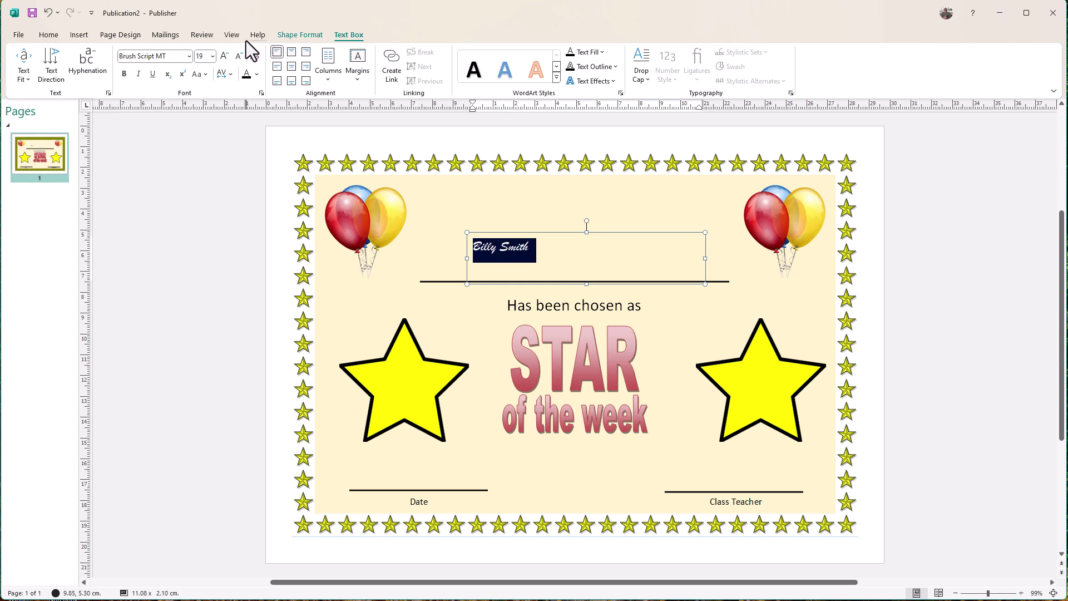
key("ctrl+bracketright")
key("ctrl+bracketright")
key("ctrl+bracketright")
key("ctrl+bracketright")
key("ctrl+bracketright")
key("ctrl+bracketright")
key("ctrl+bracketright")
key("ctrl+bracketright")
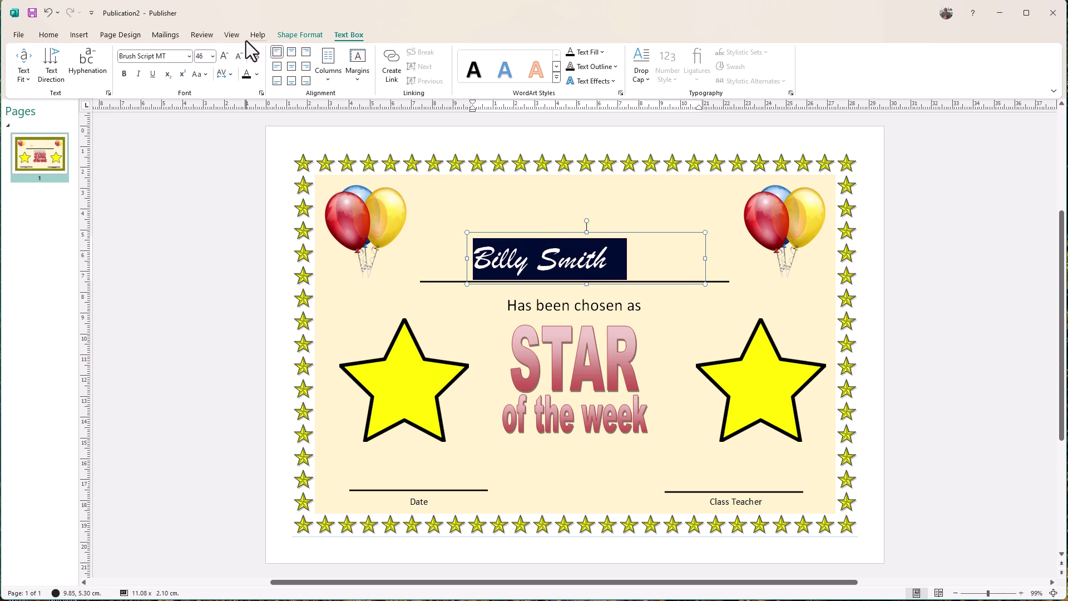
left_click(291, 52)
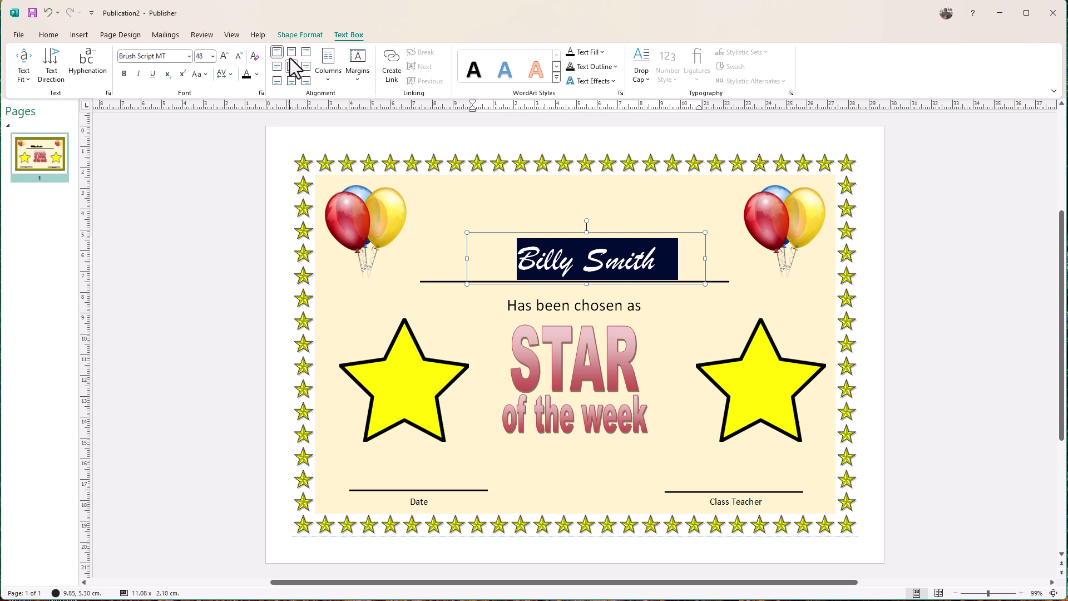
key("Escape")
left_click(158, 201)
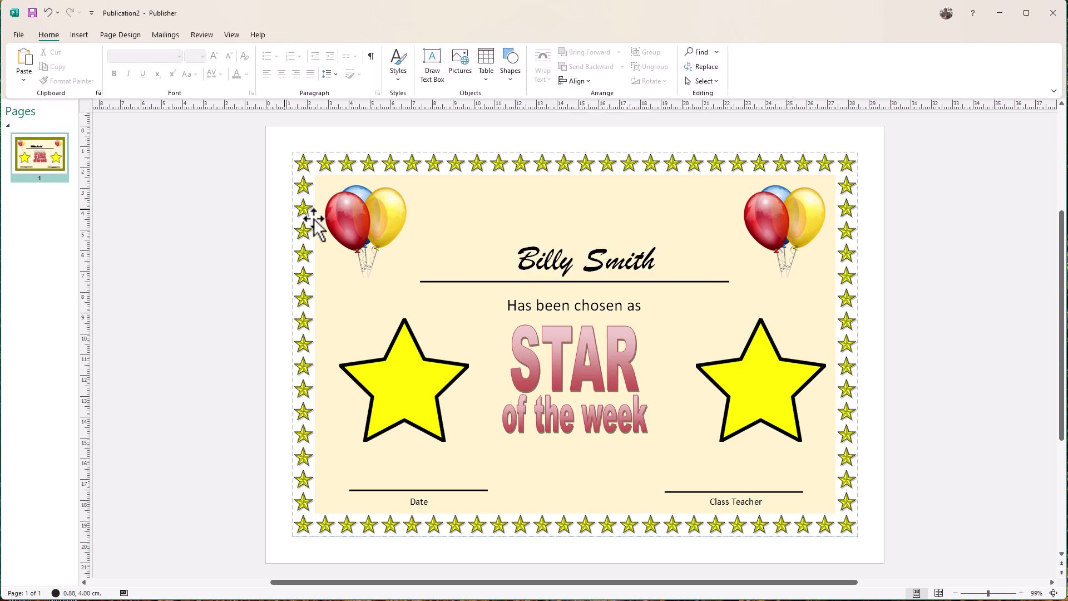
Type the teacher's name above the Class Teacher line, centred in 32 pt Brush Script MT
left_click(438, 57)
mouse_move(664, 460)
left_mouse_down()
mouse_move(691, 479)
mouse_move(803, 492)
left_mouse_up()
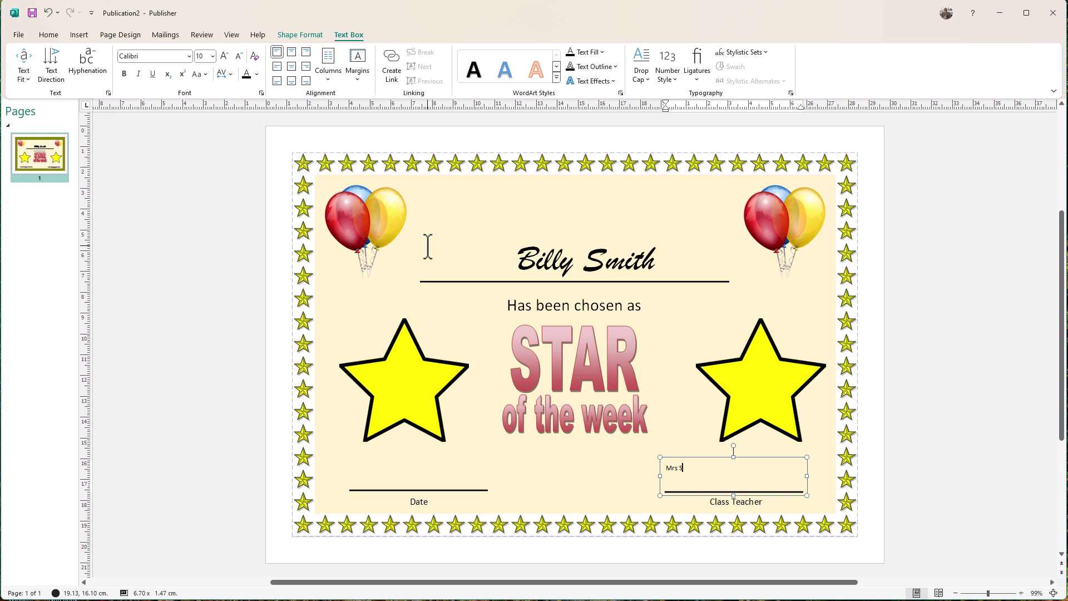
type("Mrs Miggins")
left_click_drag(708, 469, 663, 469)
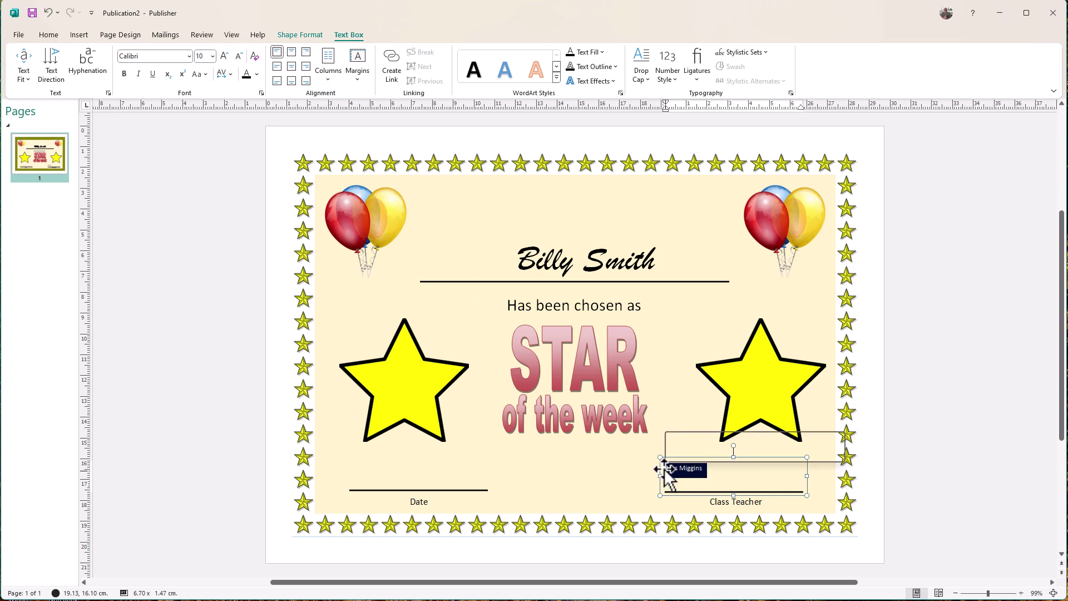
left_click(190, 55)
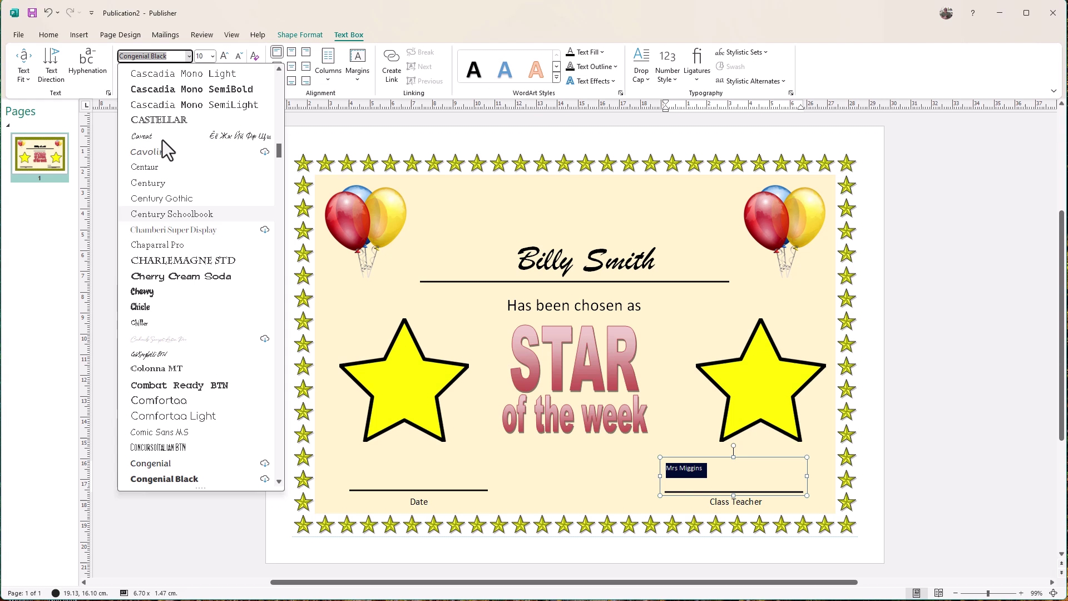
scroll(162, 139, "up", 15)
left_click(166, 91)
key("ctrl+shift+period")
key("ctrl+shift+period")
key("ctrl+shift+period")
key("ctrl+shift+period")
key("ctrl+shift+period")
key("ctrl+shift+period")
key("ctrl+shift+period")
key("ctrl+shift+period")
key("ctrl+shift+period")
key("ctrl+shift+period")
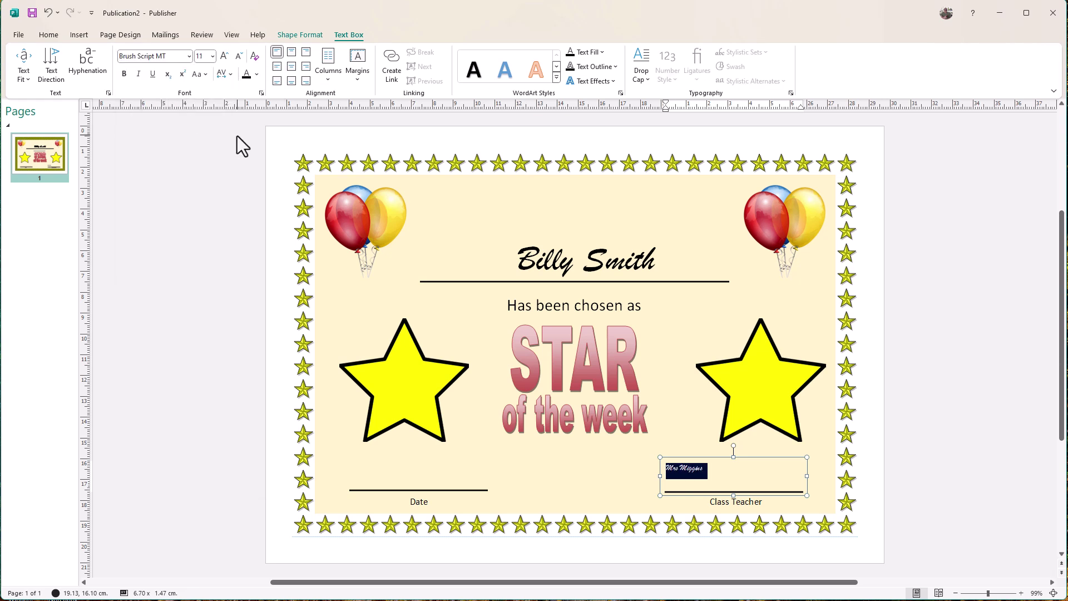
key("ctrl+shift+period")
key("ctrl+shift+period")
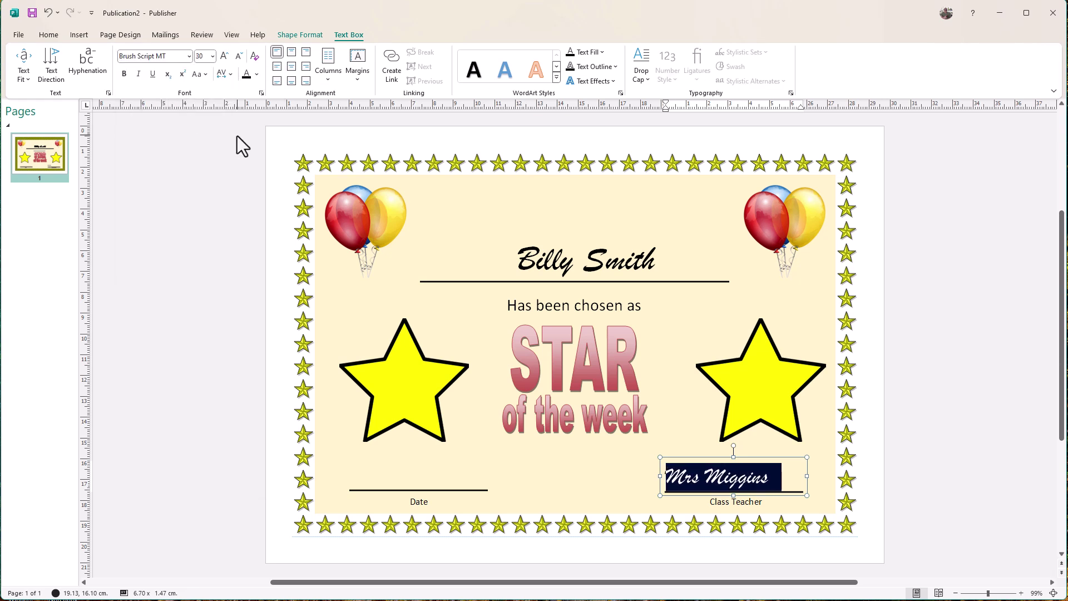
left_click(290, 66)
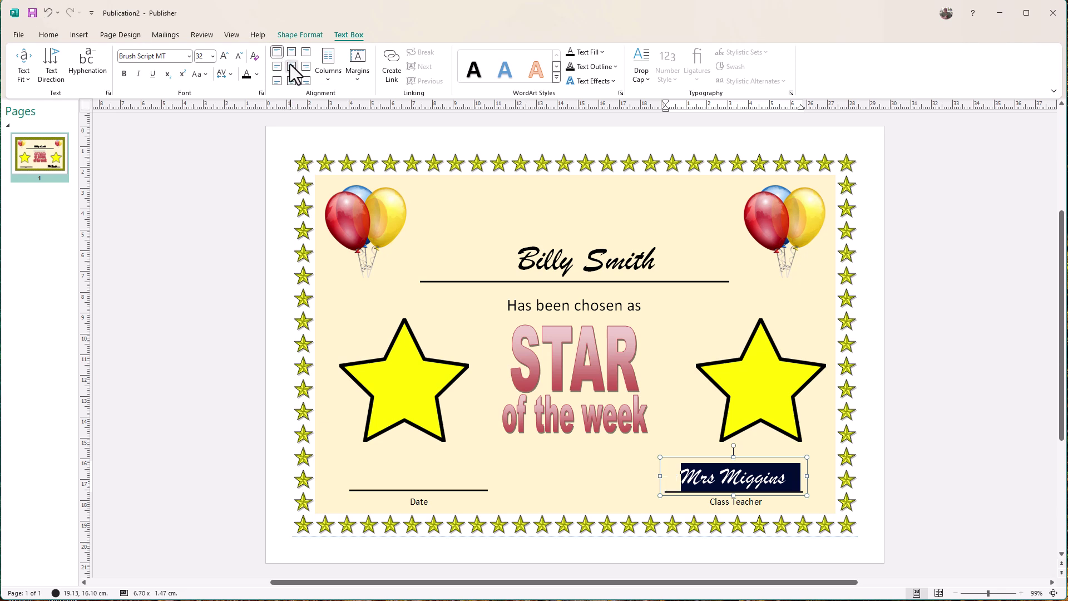
left_click(946, 225)
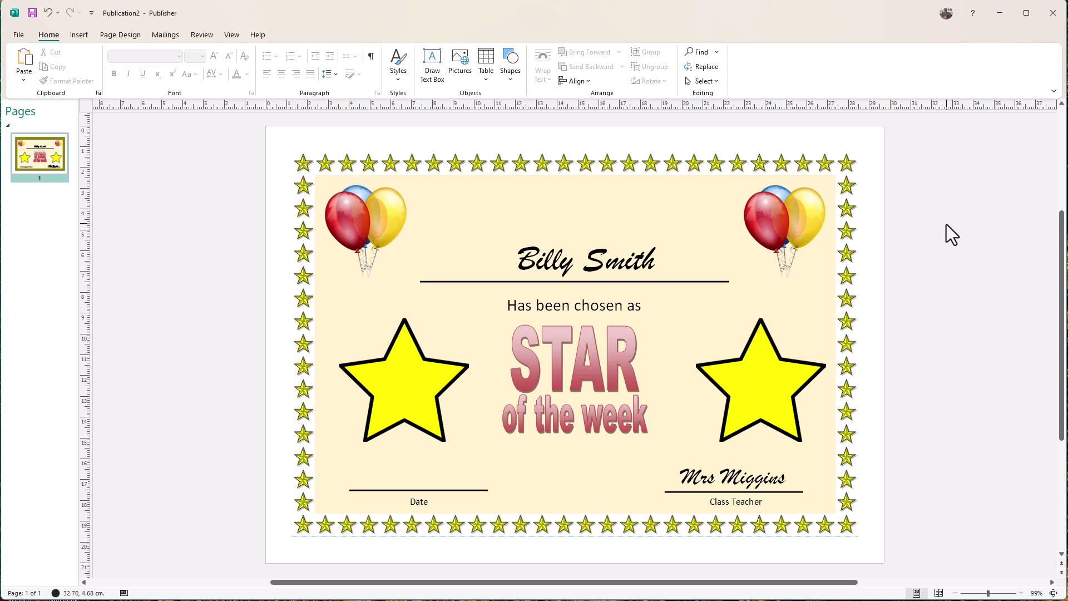
Delete the pupil's name text box above the top line
left_click(591, 255)
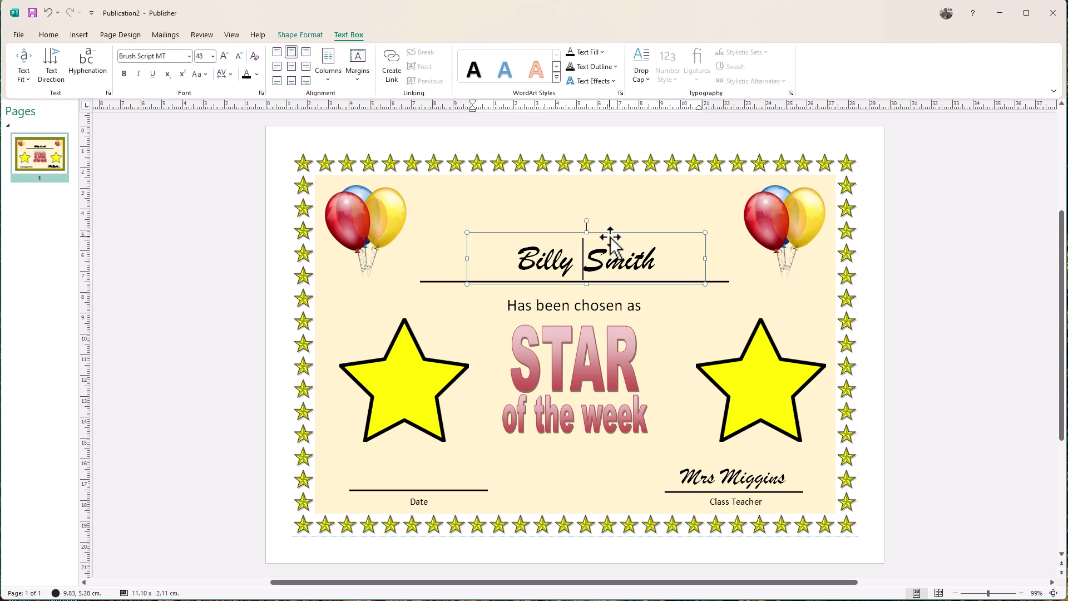
key("Delete")
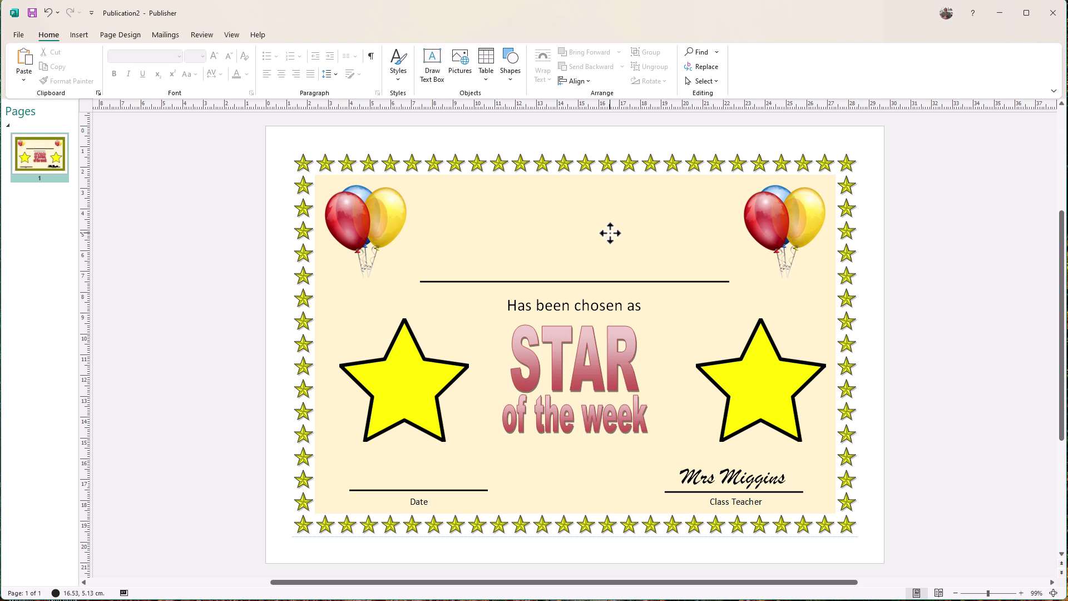
left_click(20, 35)
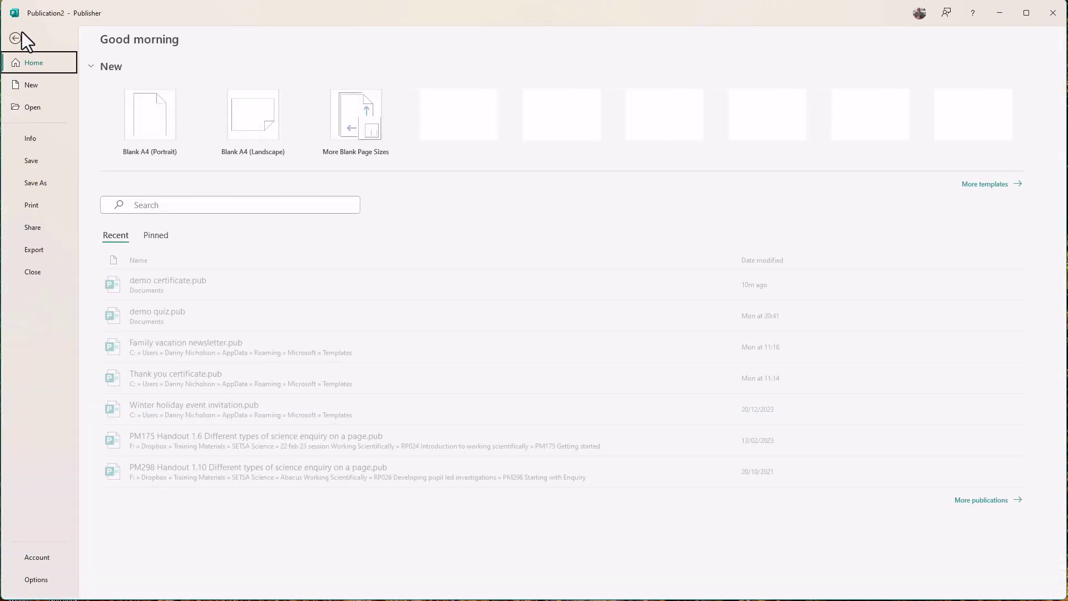
left_click(993, 185)
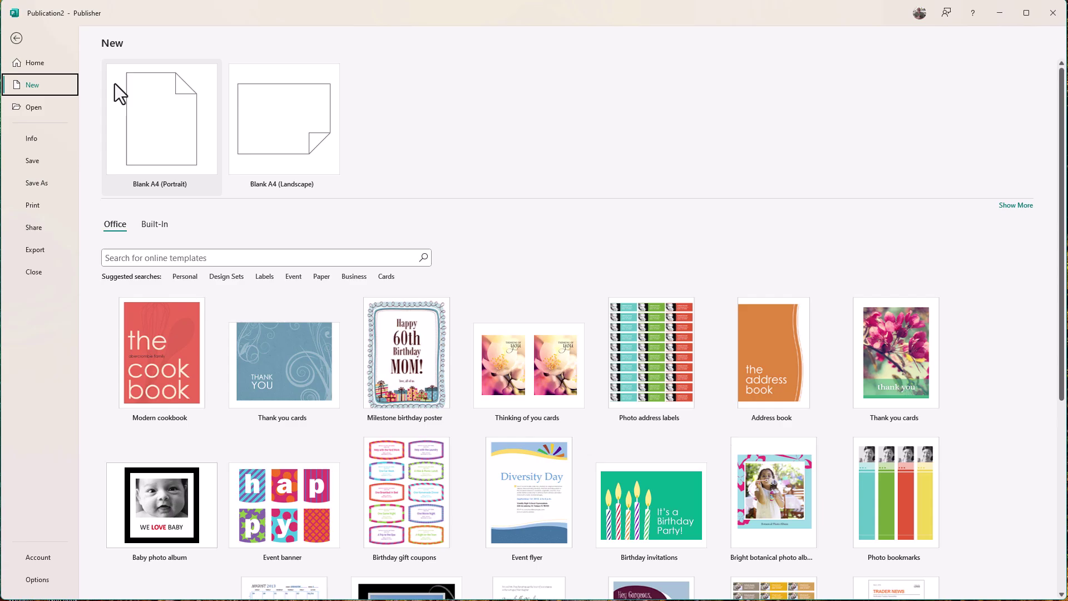
left_click(16, 38)
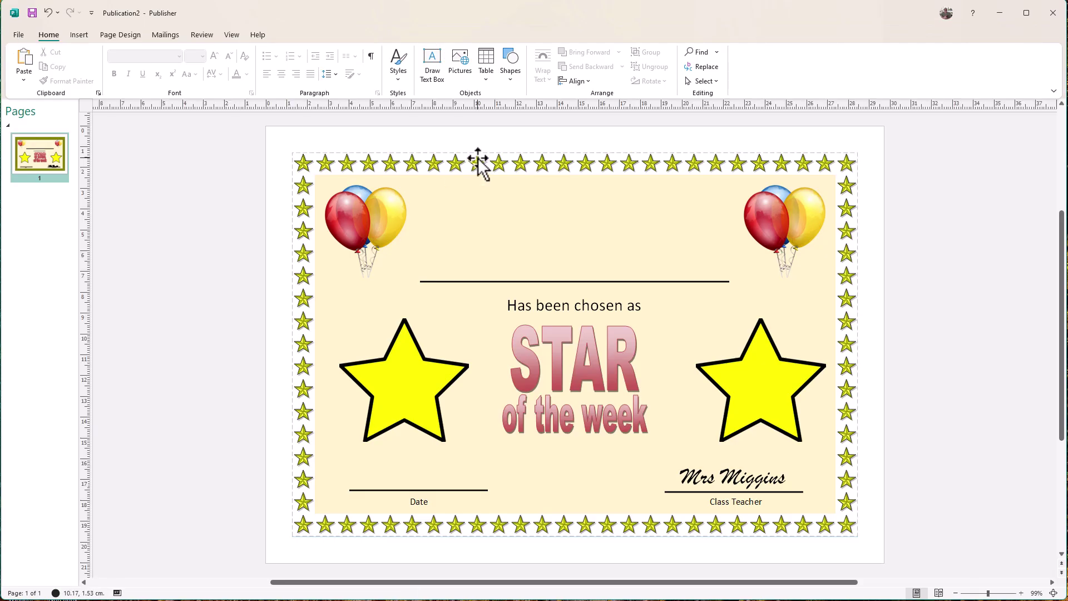